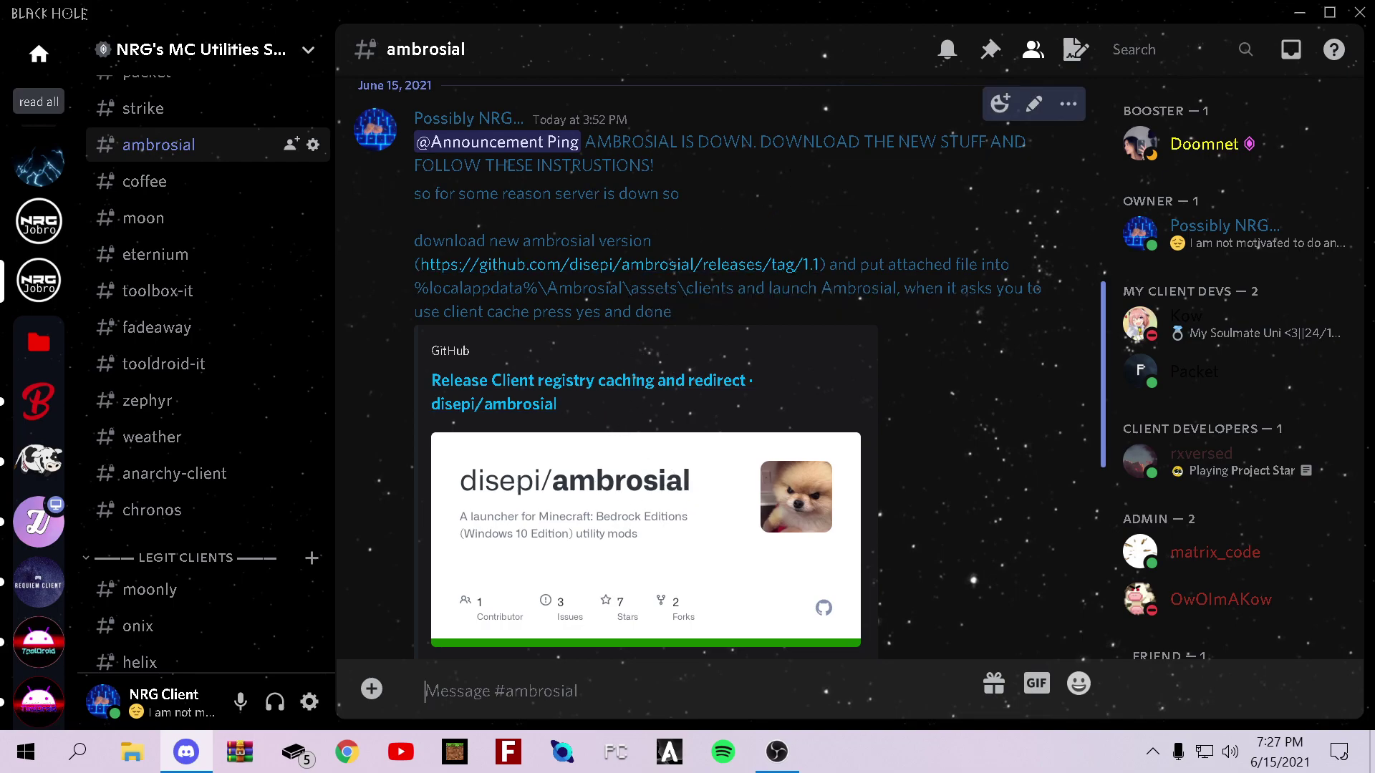
# - Read the #ambrosial announcement and follow its github.com/disepi/ambrosial/releases/tag/1.1 link
pyautogui.scroll(-5, 912, 215)
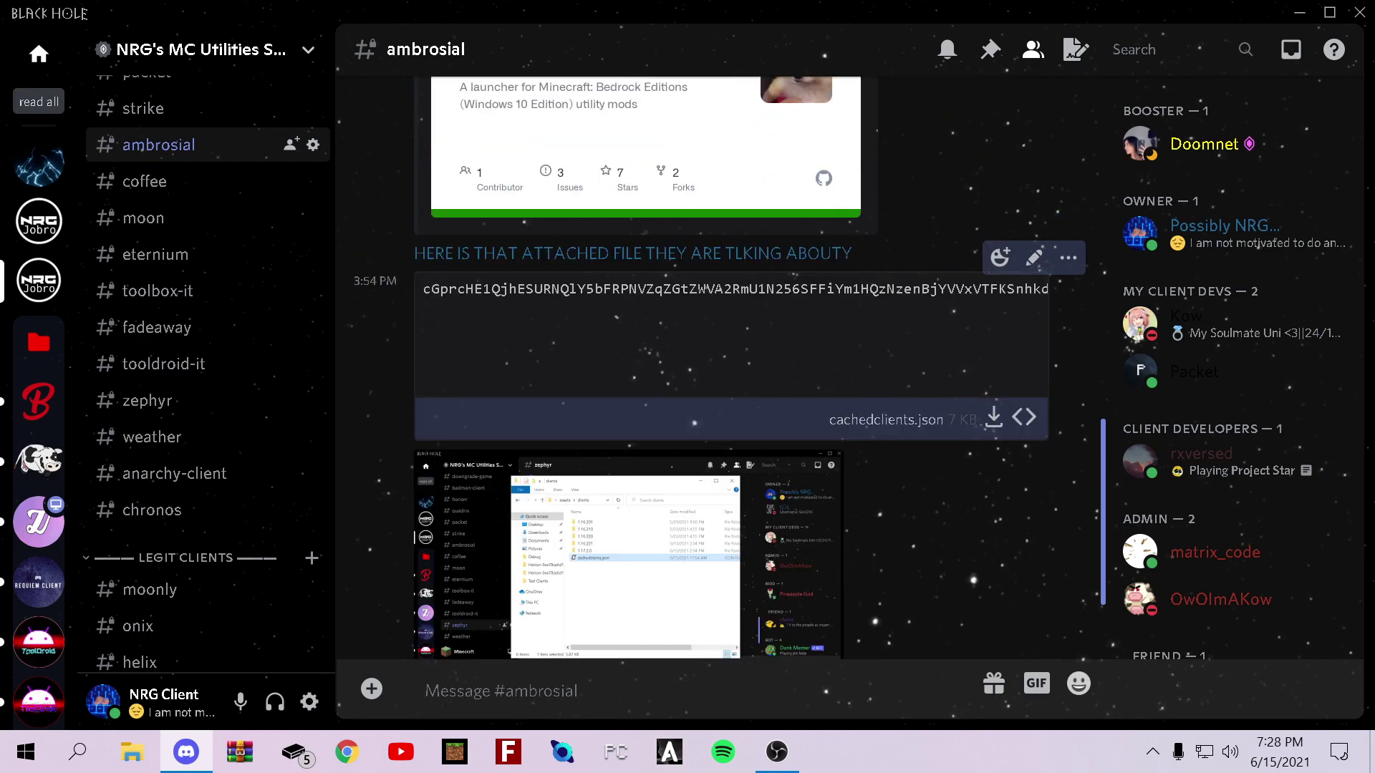
pyautogui.scroll(3, 836, 419)
pyautogui.moveTo(886, 420); pyautogui.dragTo(742, 270)
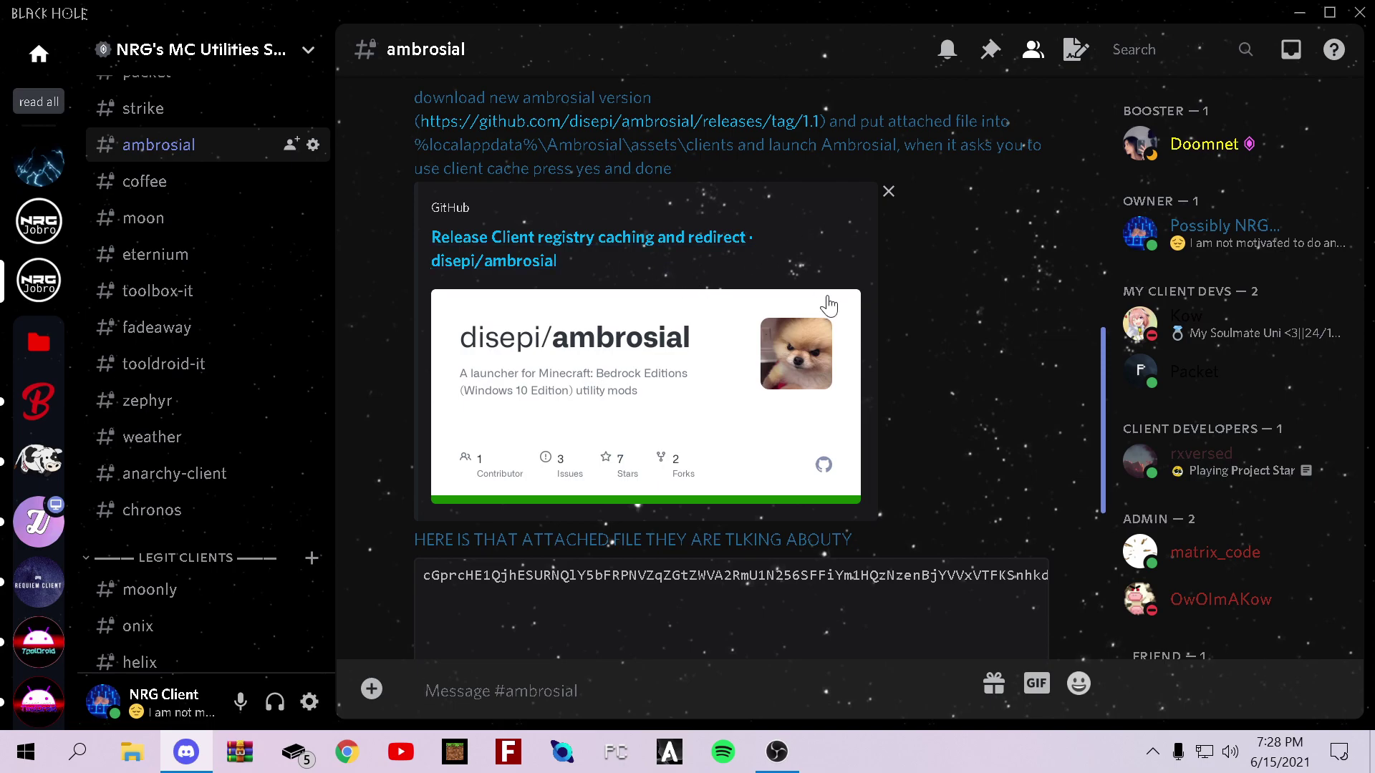
pyautogui.scroll(3, 823, 301)
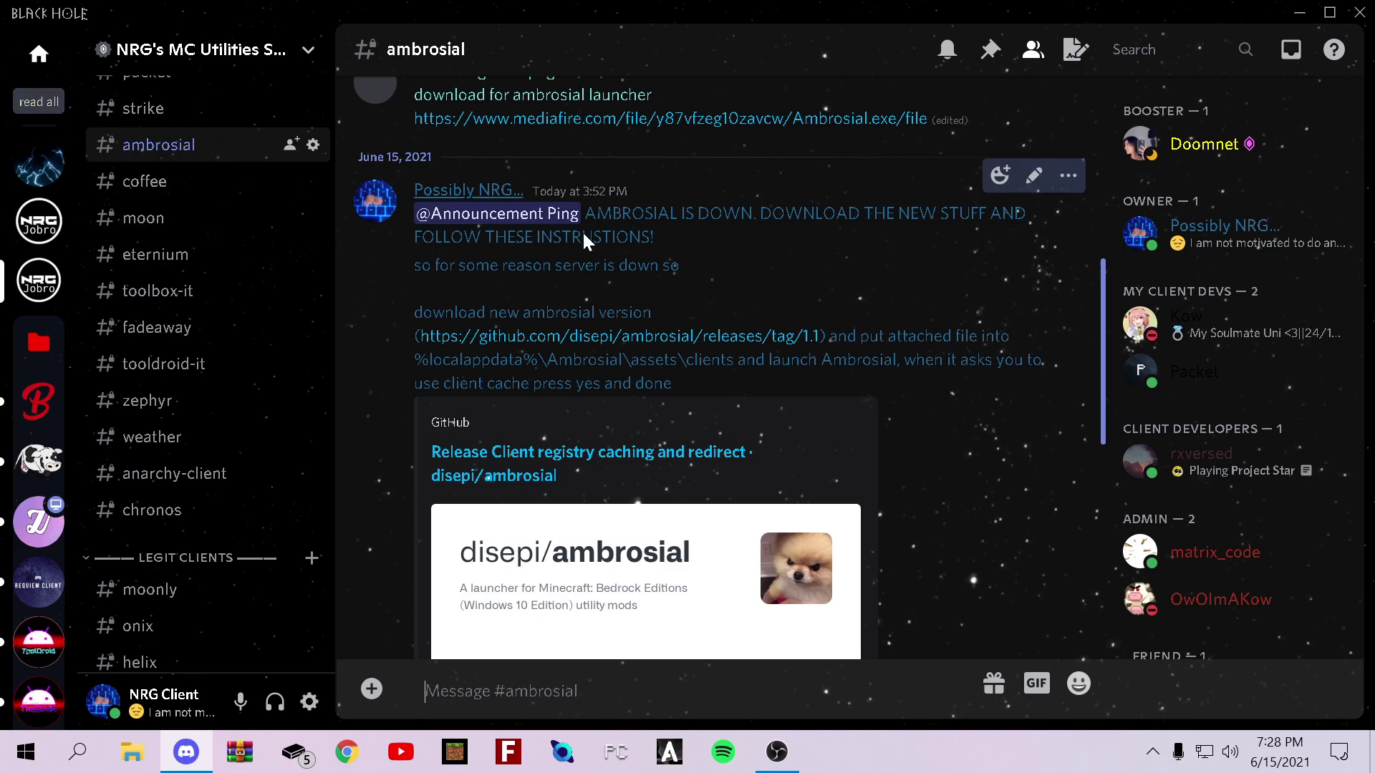
pyautogui.click(573, 335)
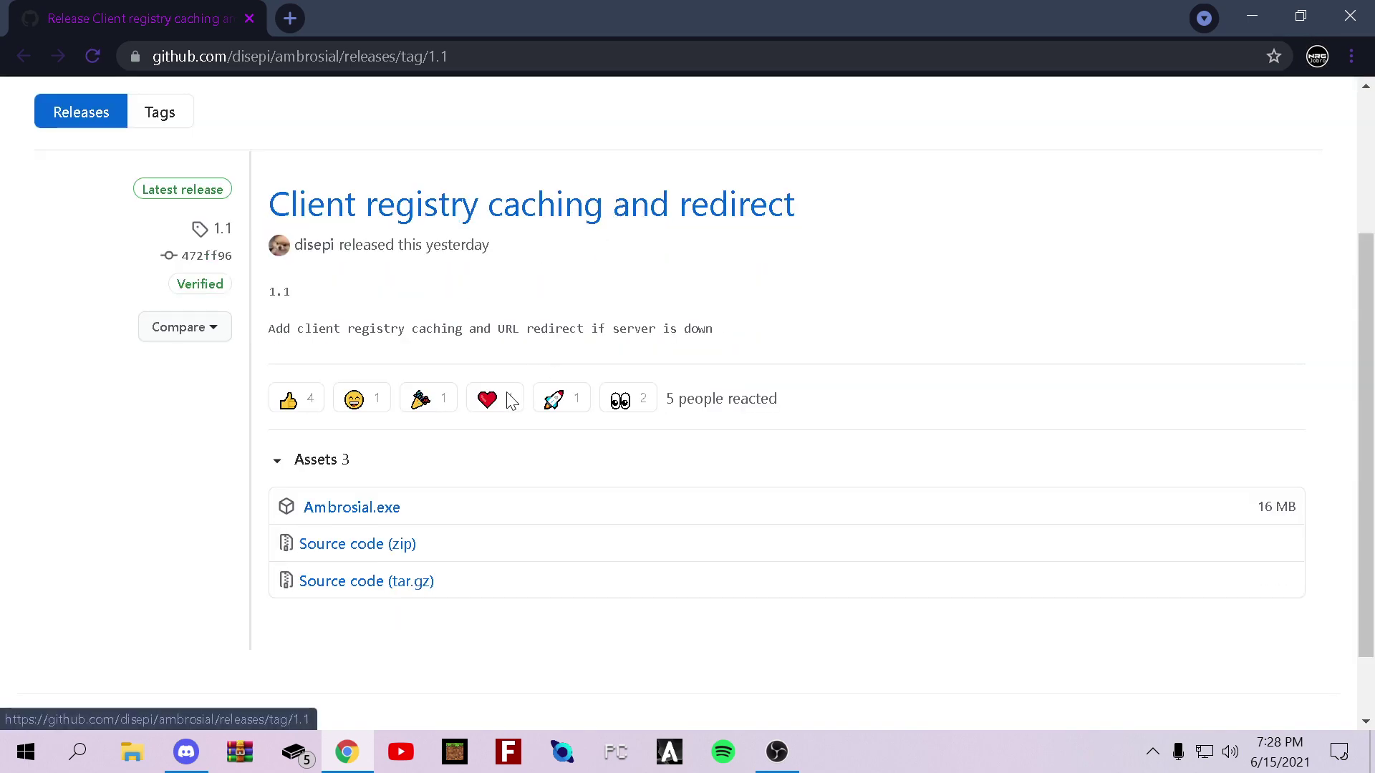
# - Download Ambrosial.exe (16 MB), then restore Chrome, minimize Discord and move Chrome aside
pyautogui.click(364, 507)
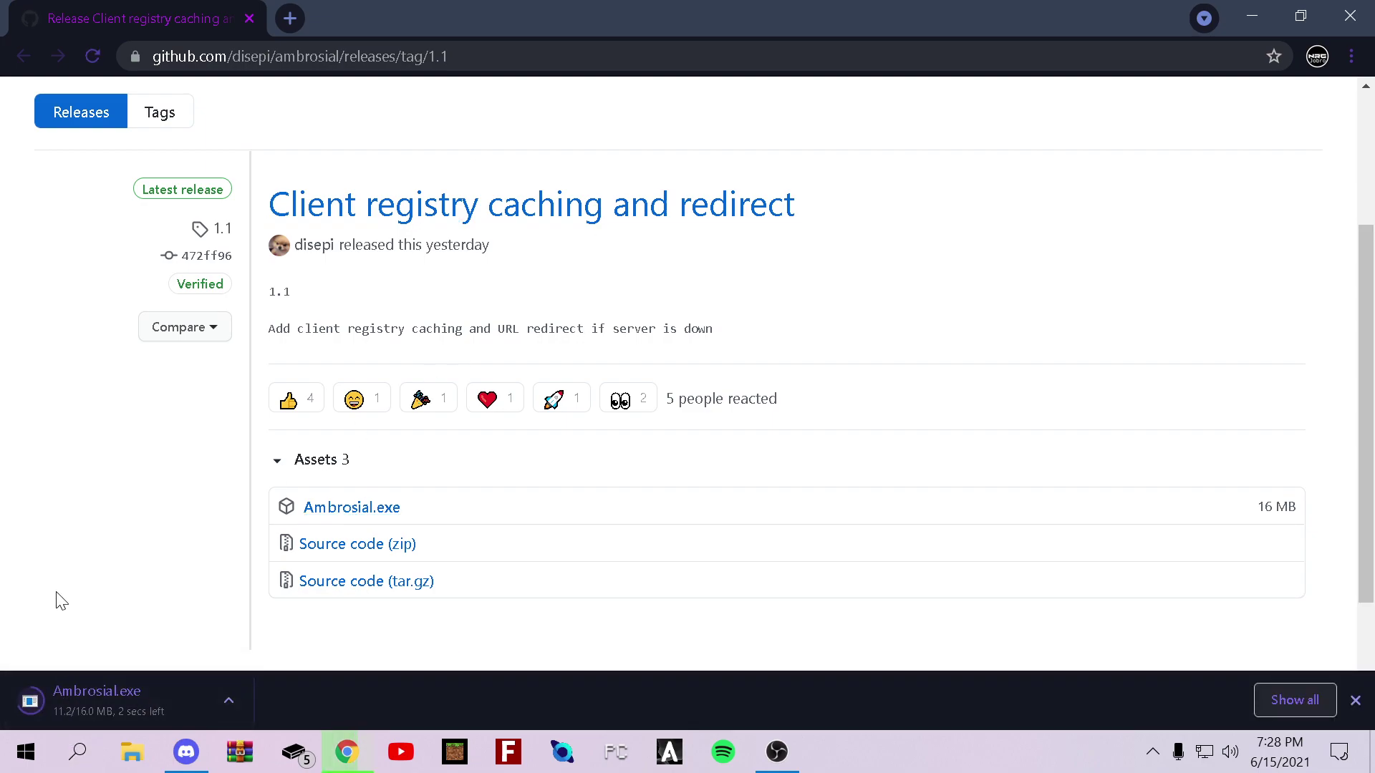
pyautogui.click(1302, 17)
pyautogui.click(1274, 20)
pyautogui.click(1299, 12)
pyautogui.moveTo(733, 64); pyautogui.dragTo(860, 45)
# - Search Windows for 'virus' to surface Virus & threat protection
pyautogui.click(77, 752)
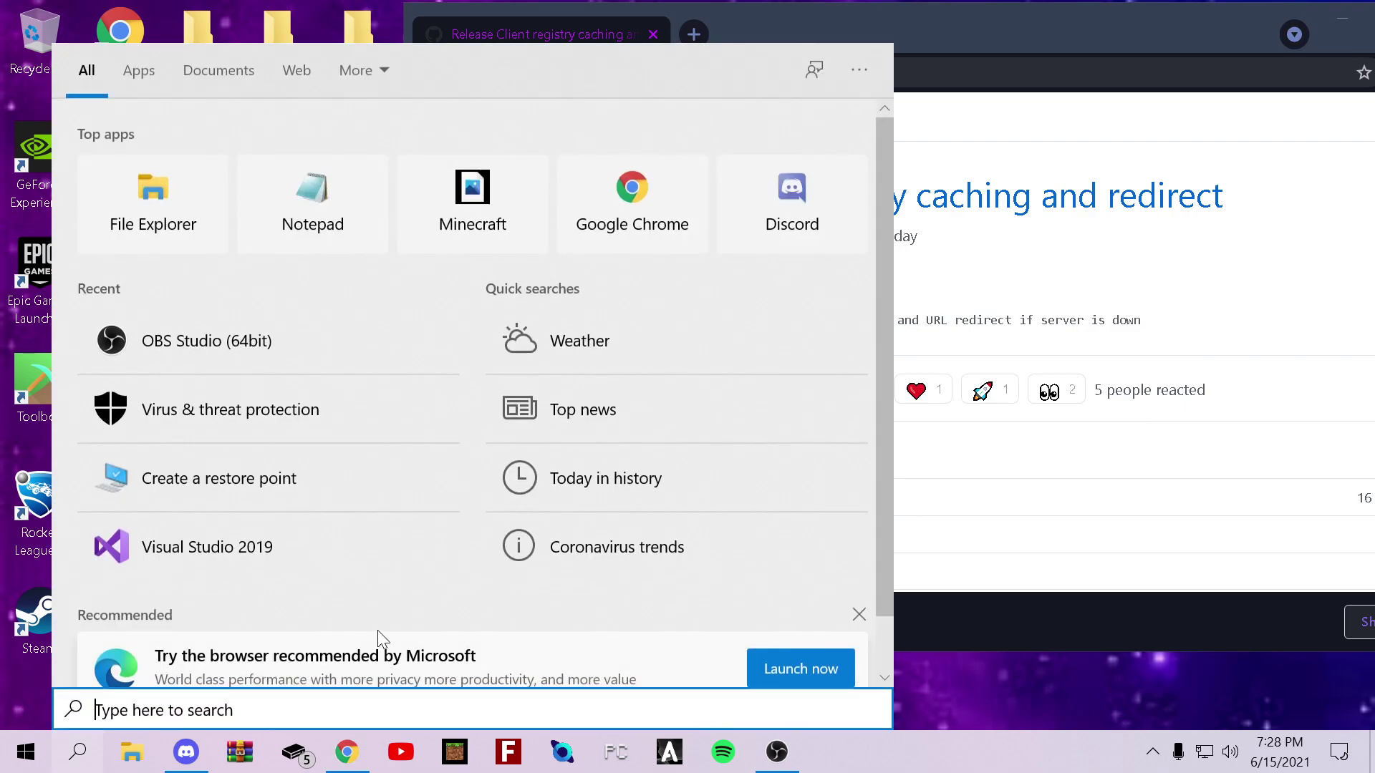
pyautogui.write('virus')
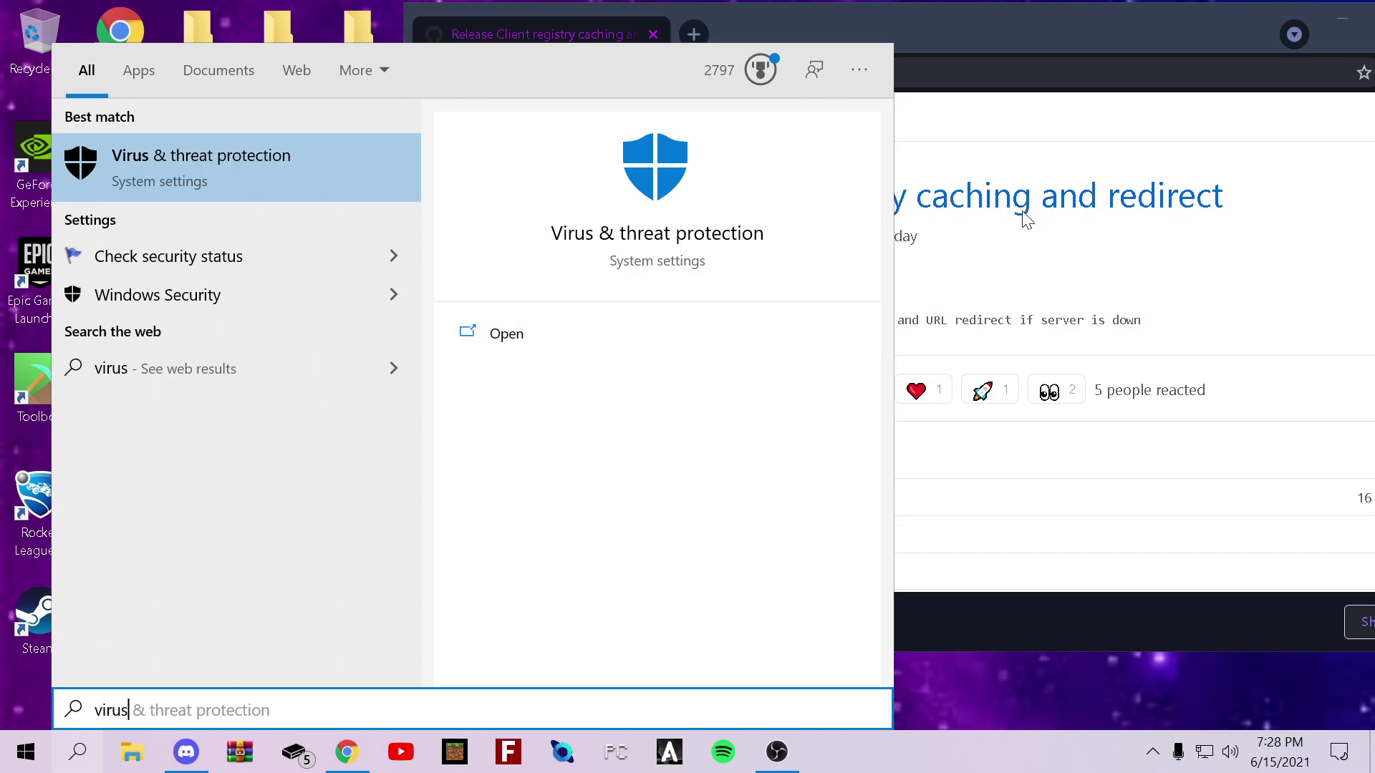
# - Open Virus & threat protection and go to its Manage settings page
pyautogui.click(502, 333)
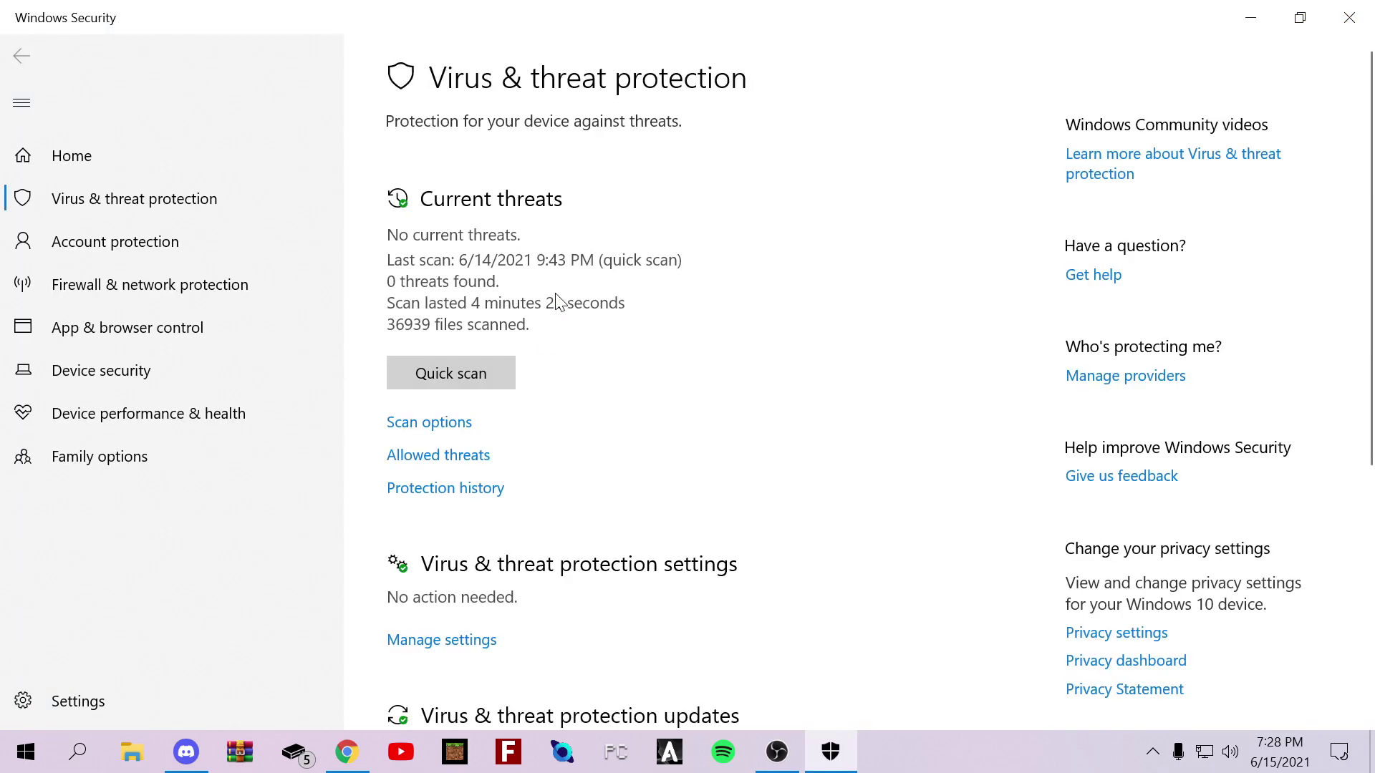
pyautogui.click(453, 639)
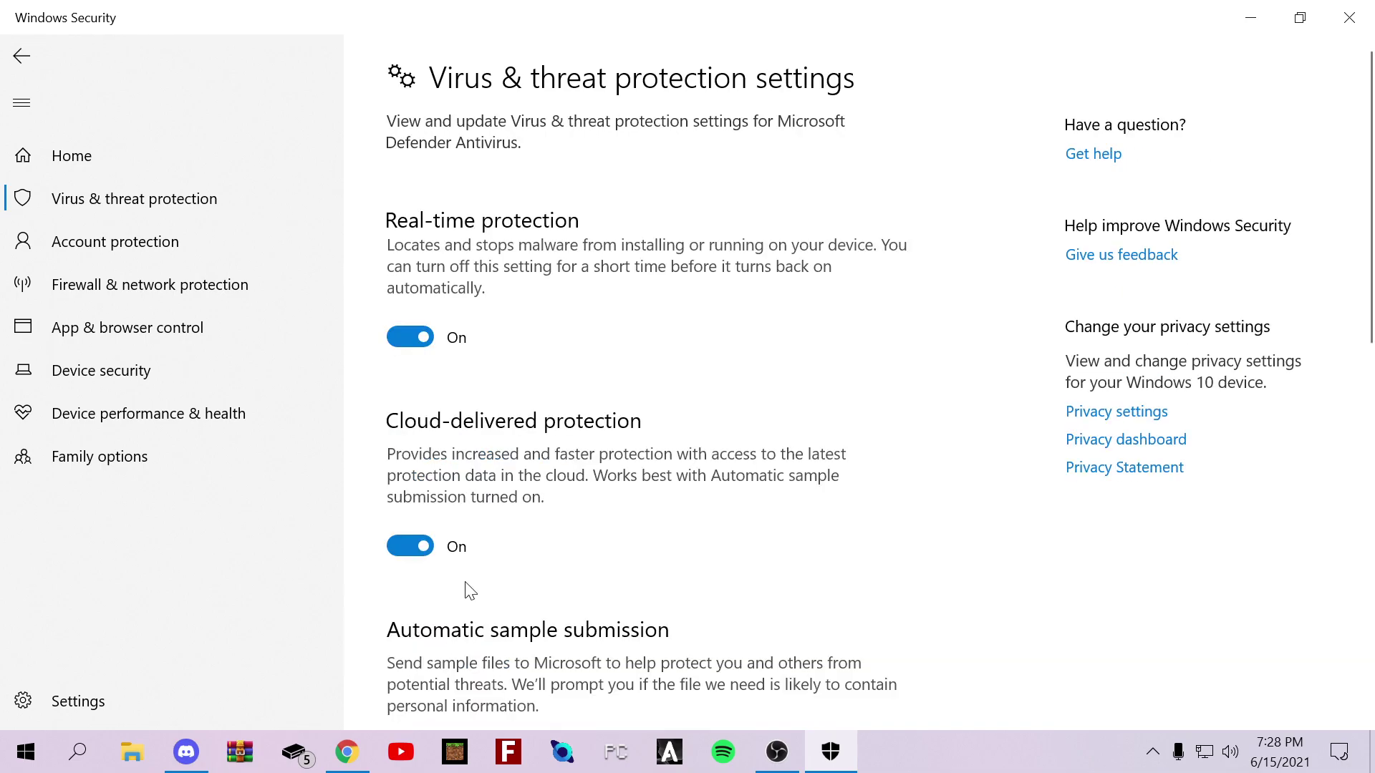
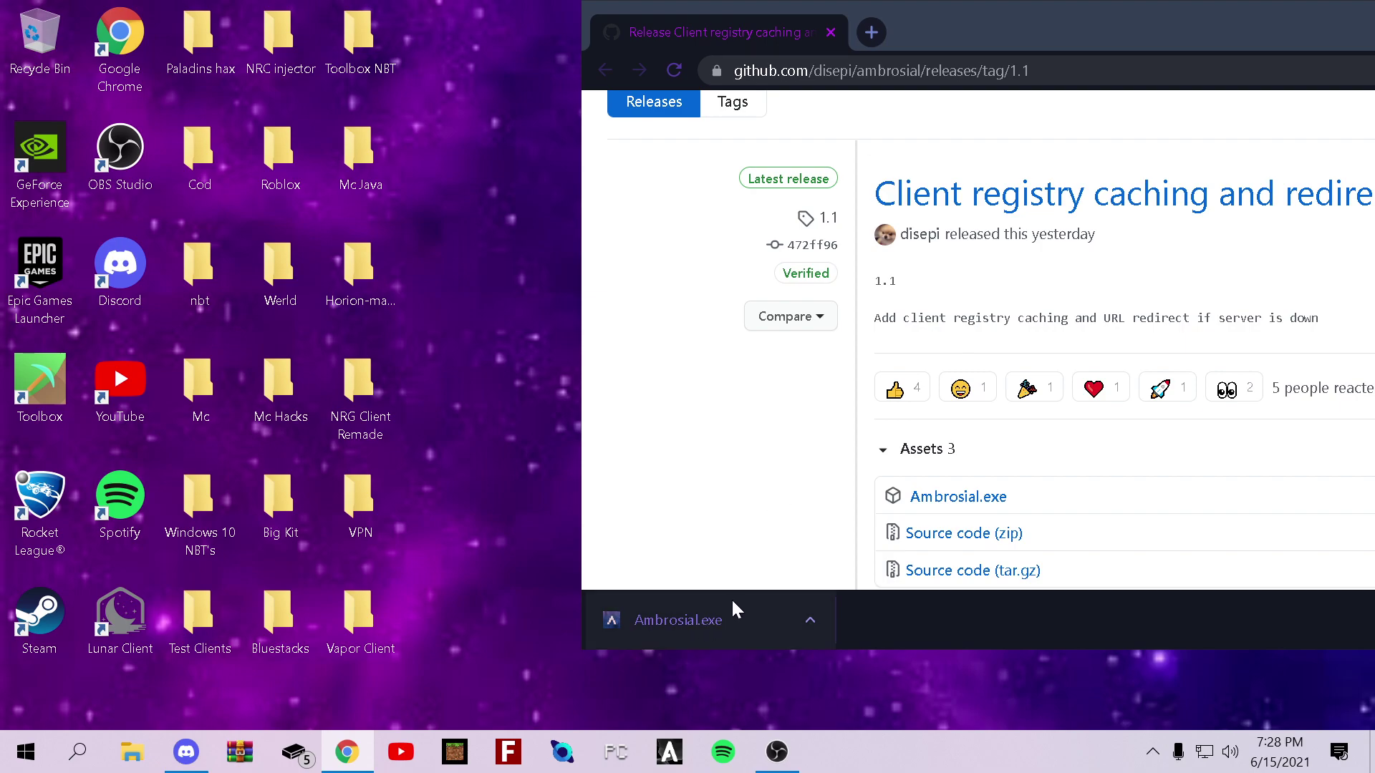
# - Bring up Discord's #ambrosial channel and download the attached cachedclients.json file
pyautogui.moveTo(1034, 47); pyautogui.dragTo(700, 61)
pyautogui.click(1143, 42)
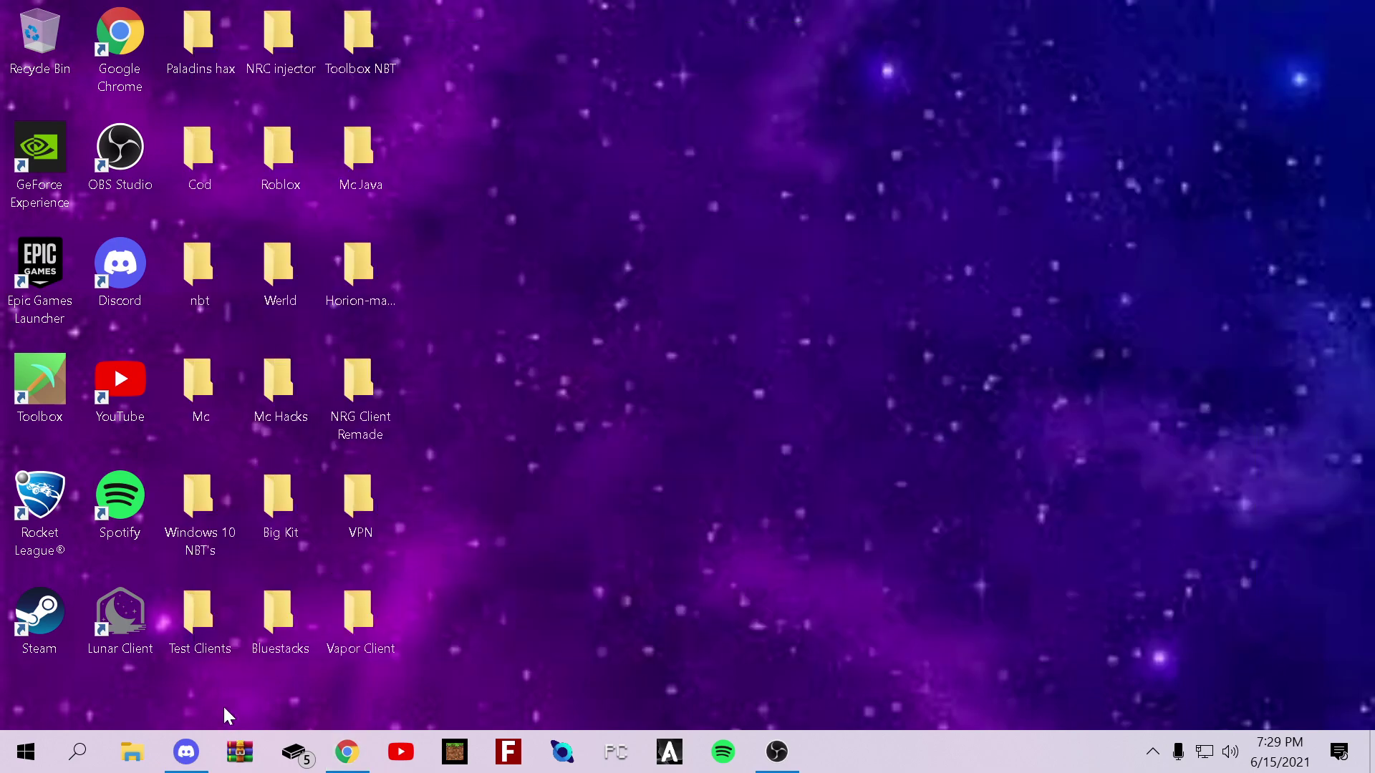
pyautogui.click(186, 752)
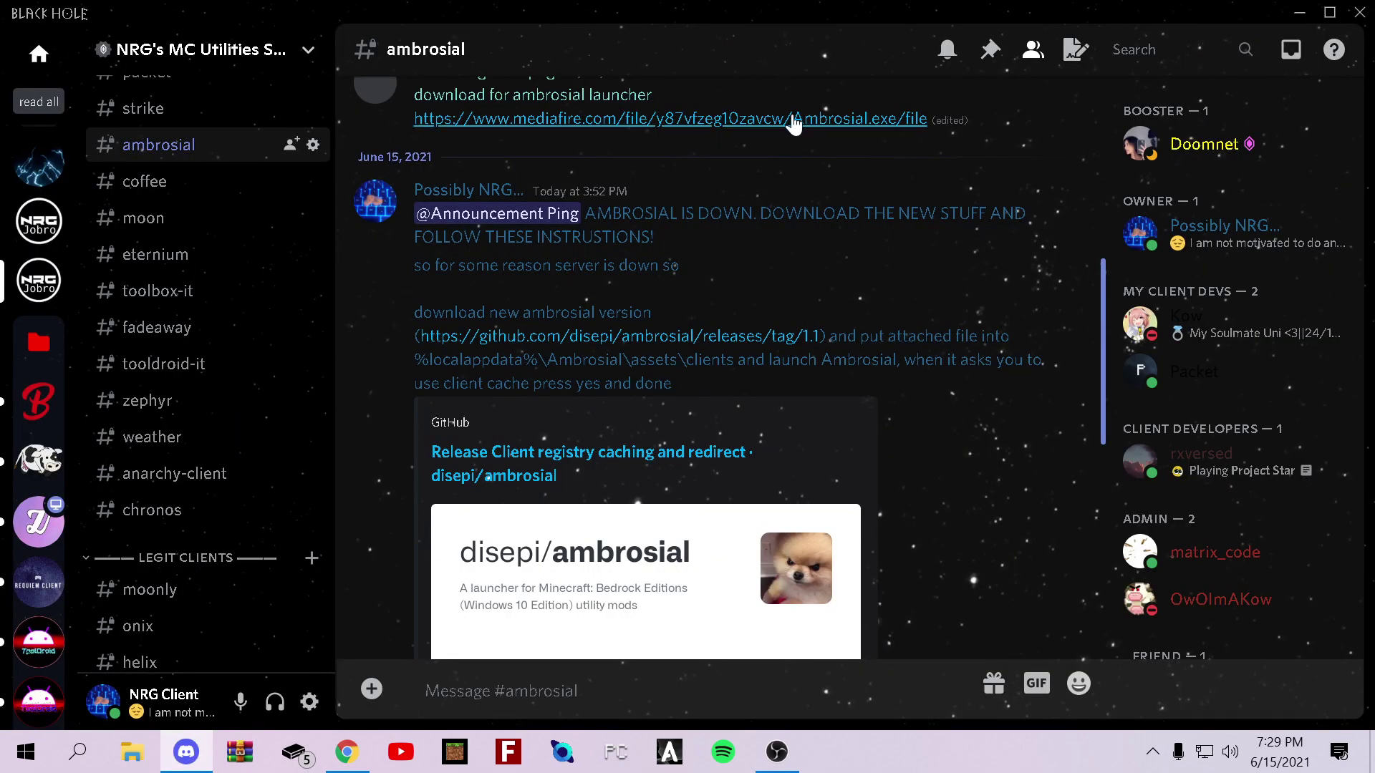
pyautogui.scroll(-3, 758, 192)
pyautogui.scroll(-2, 745, 182)
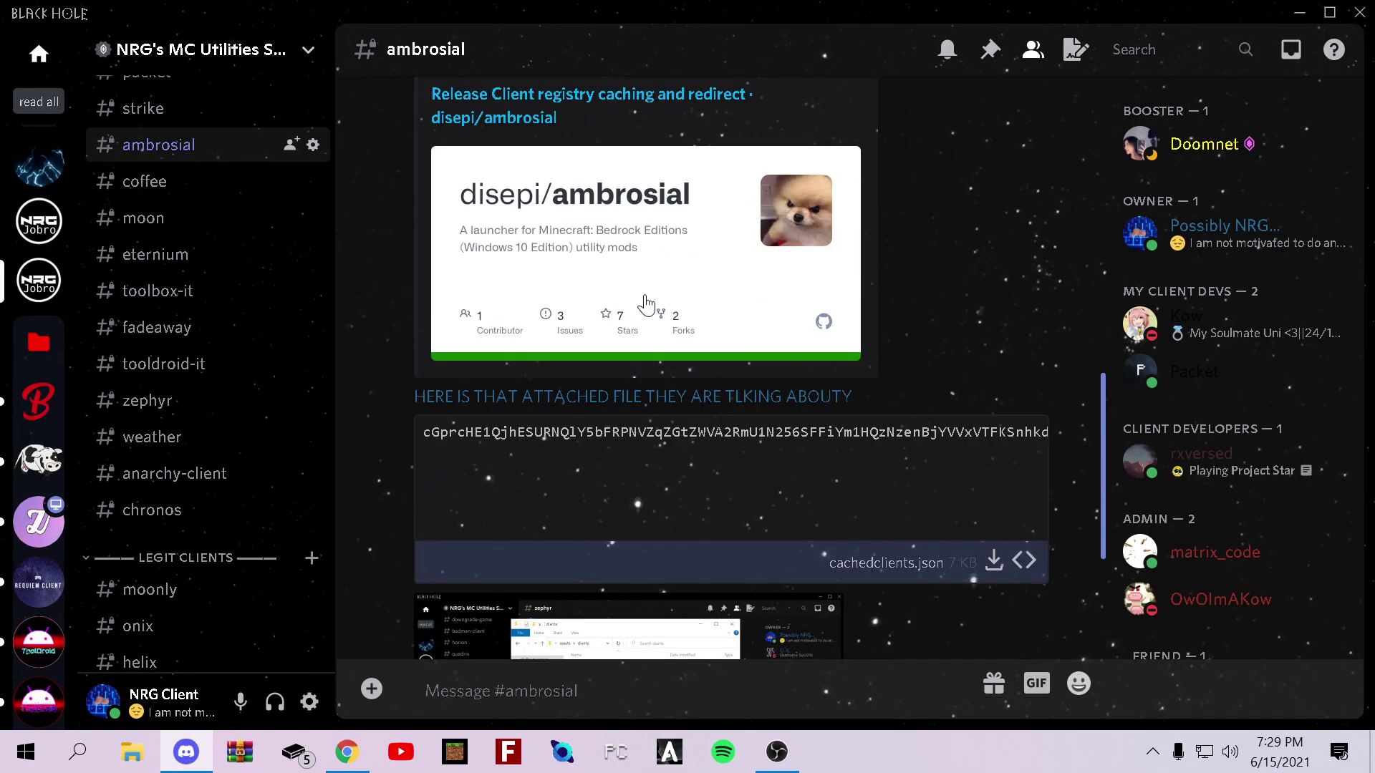
pyautogui.scroll(-1, 959, 548)
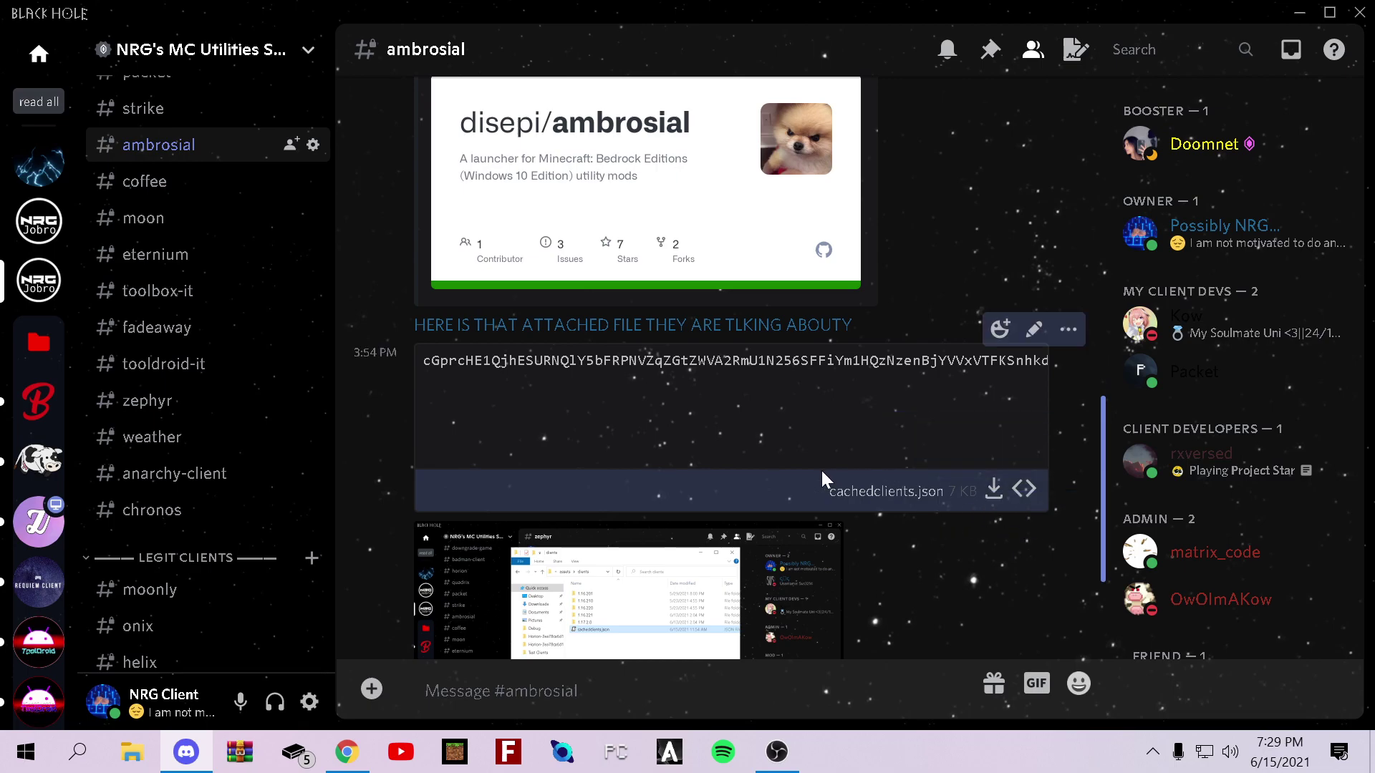
pyautogui.click(995, 491)
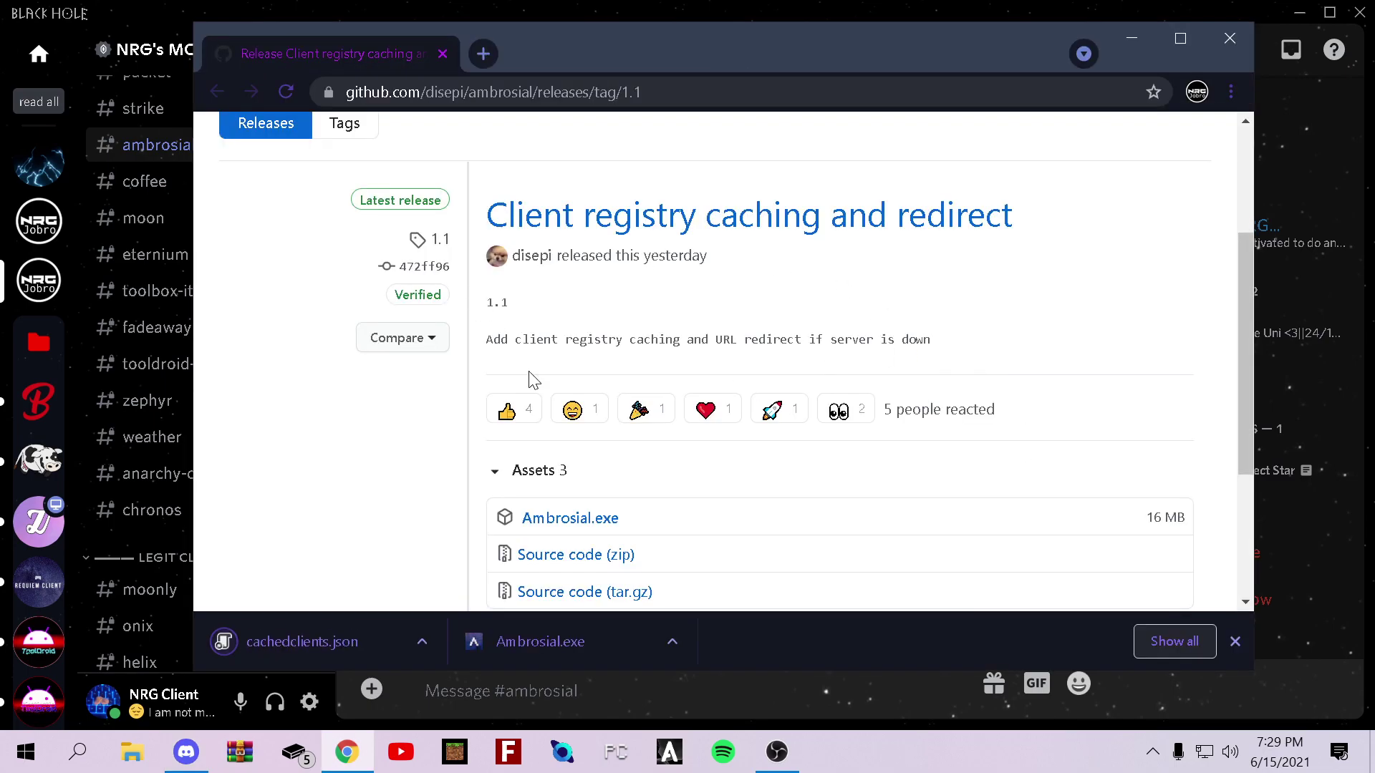
# - Move the downloaded cachedclients.json into %localappdata%\Ambrosial\assets\clients
pyautogui.click(1300, 12)
pyautogui.moveTo(552, 66); pyautogui.dragTo(686, 63)
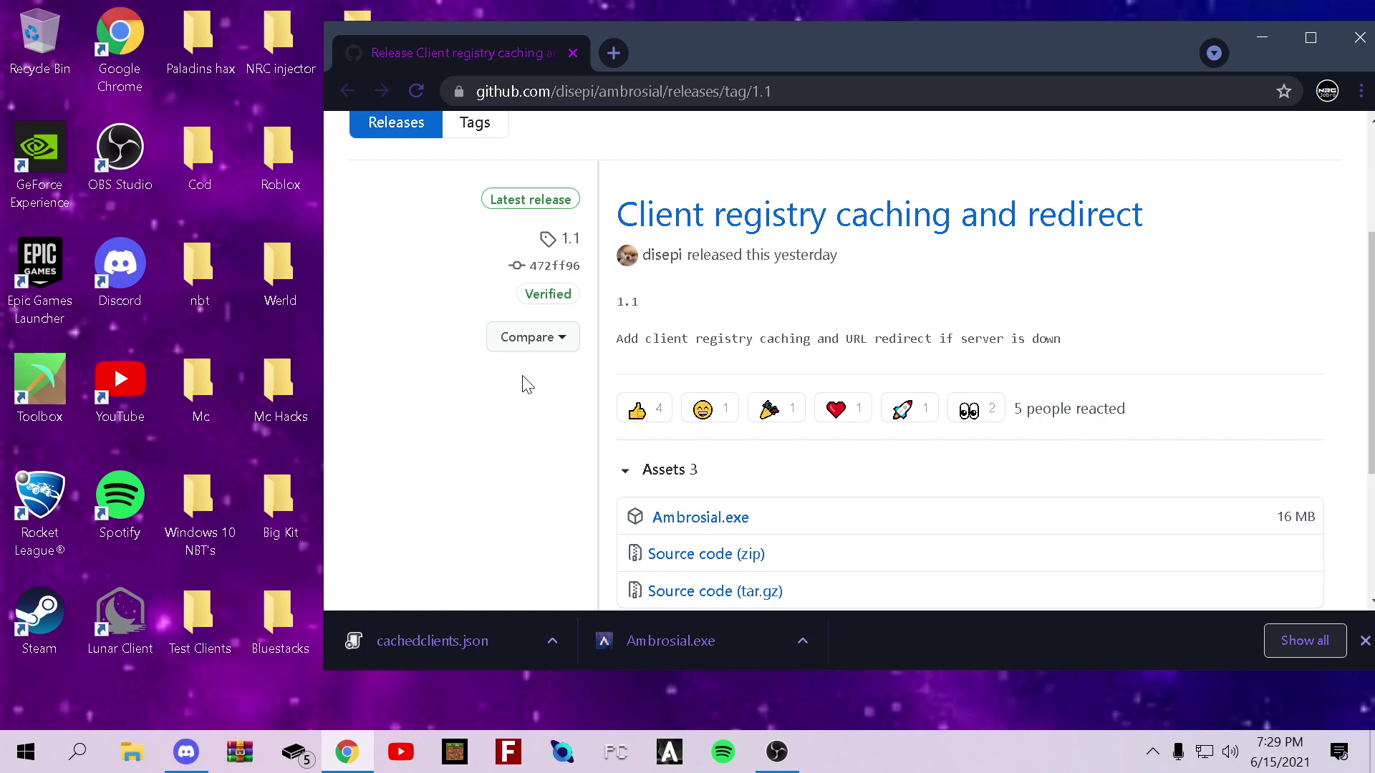
pyautogui.press('super+r')
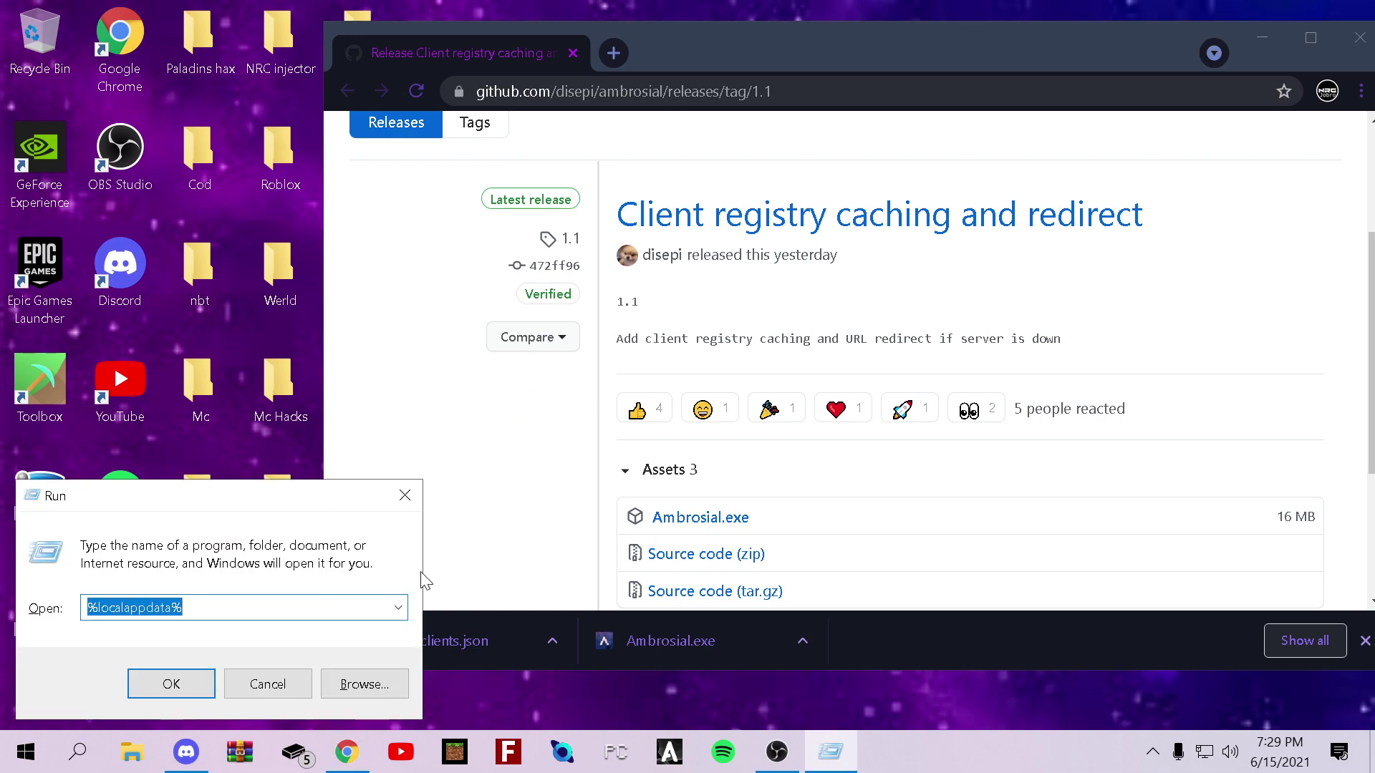
pyautogui.click(143, 606)
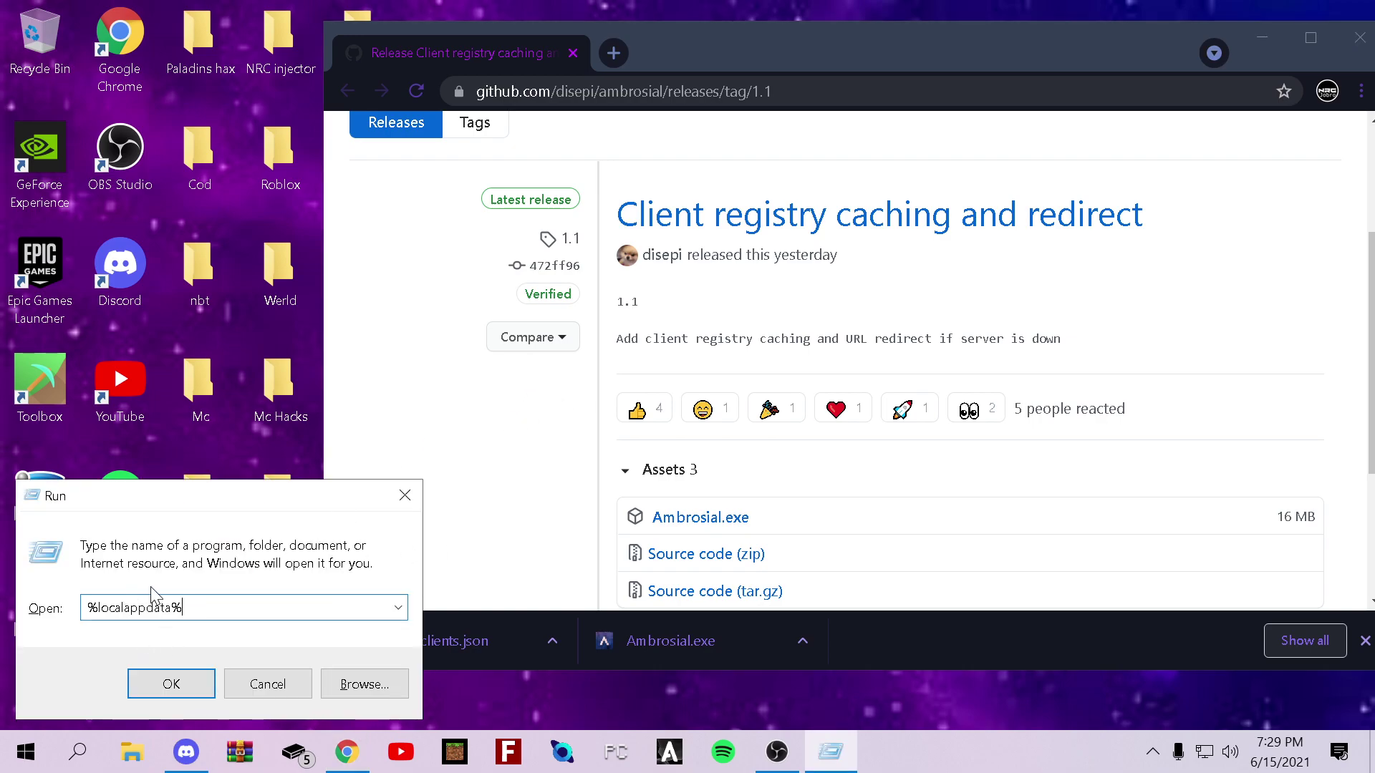
pyautogui.click(172, 683)
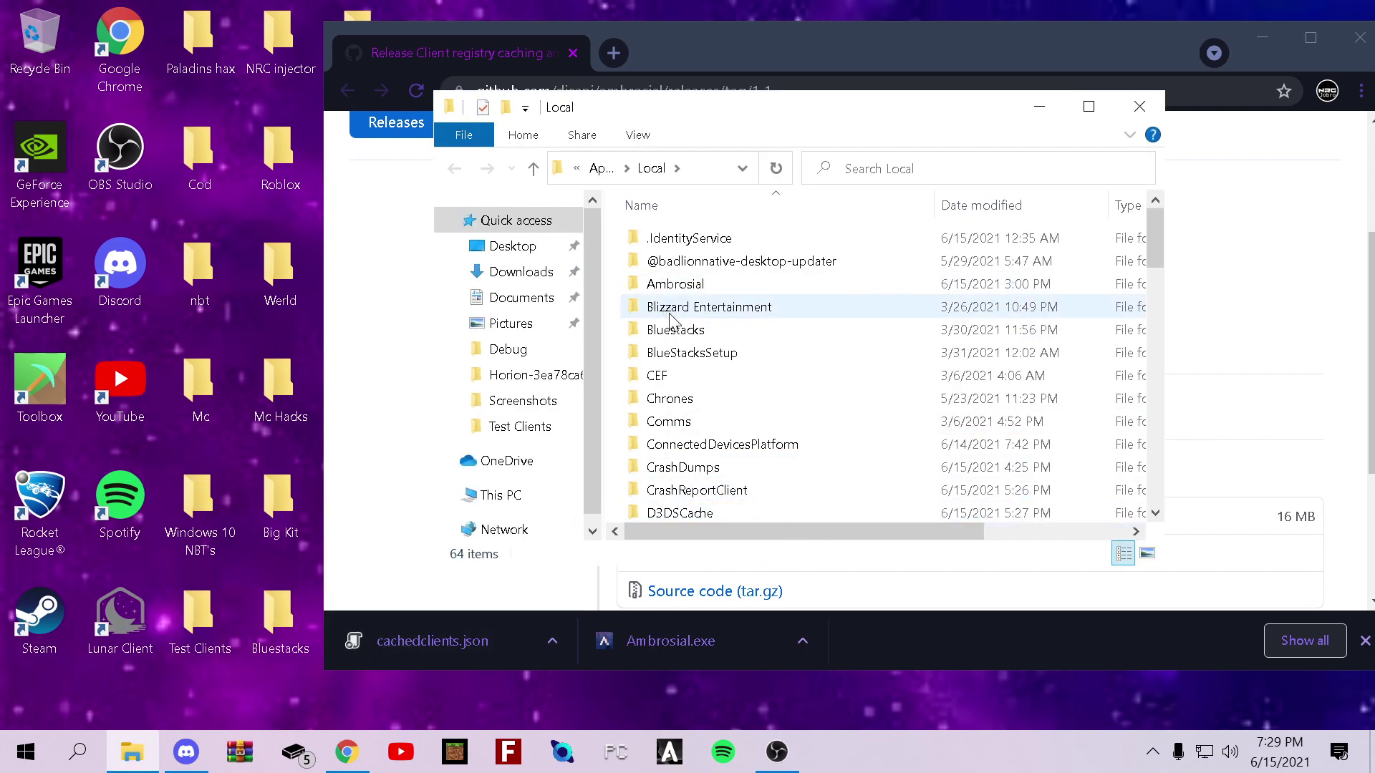
pyautogui.doubleClick(667, 284)
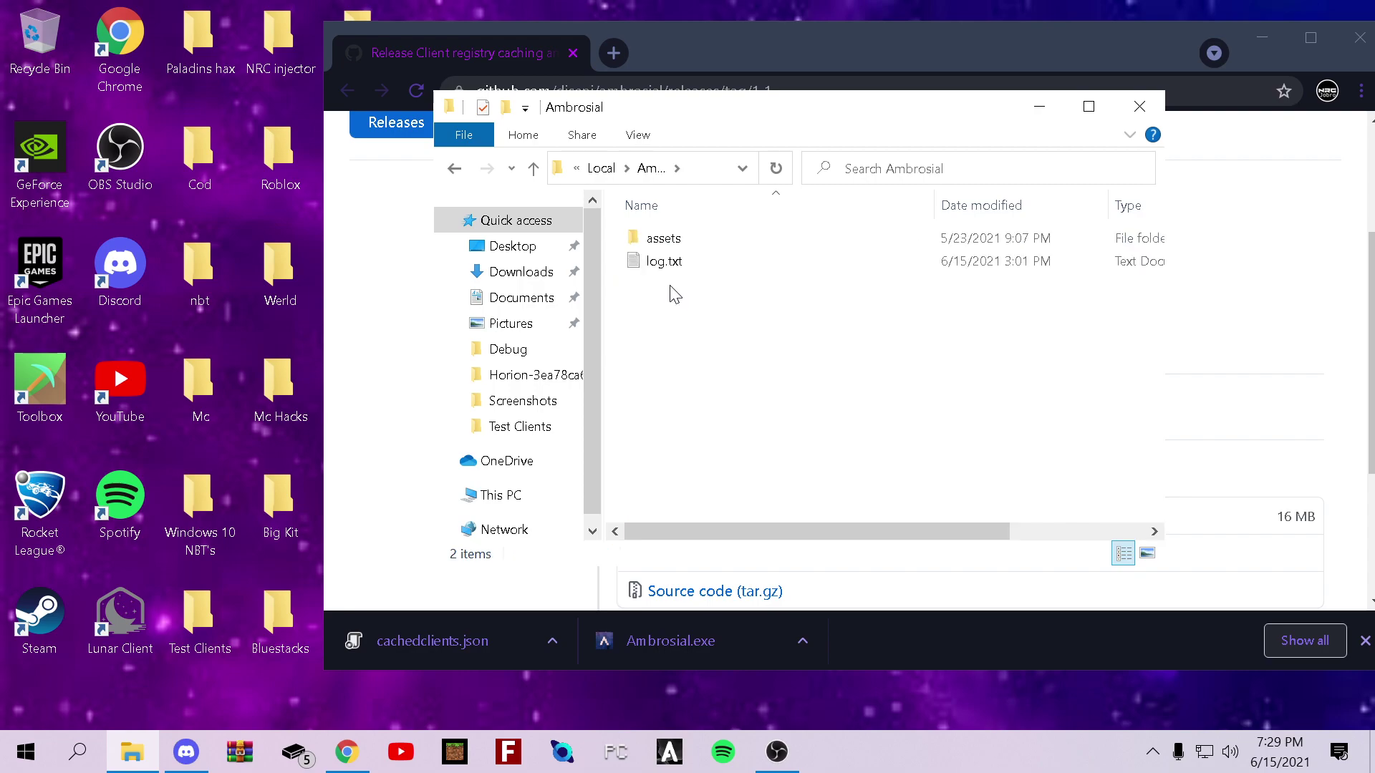
pyautogui.doubleClick(667, 256)
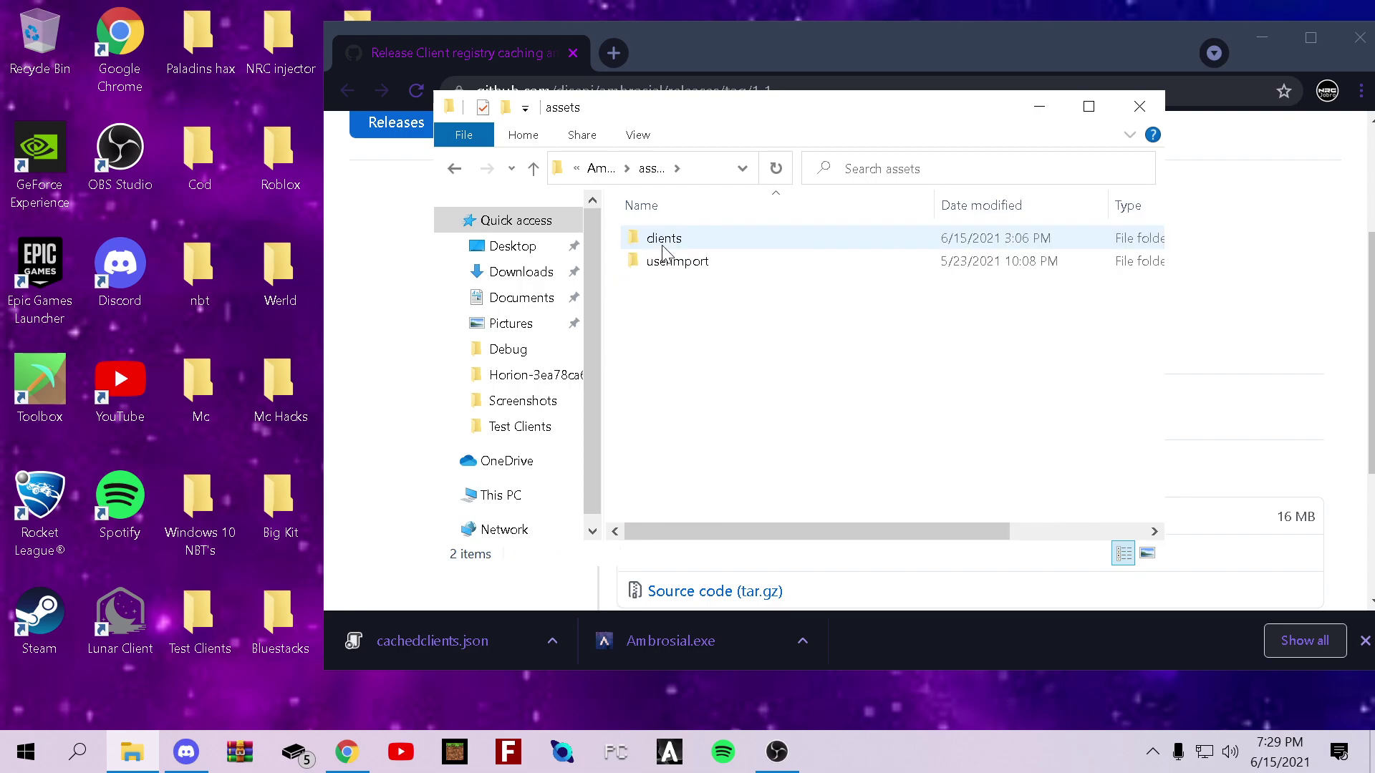
pyautogui.doubleClick(663, 244)
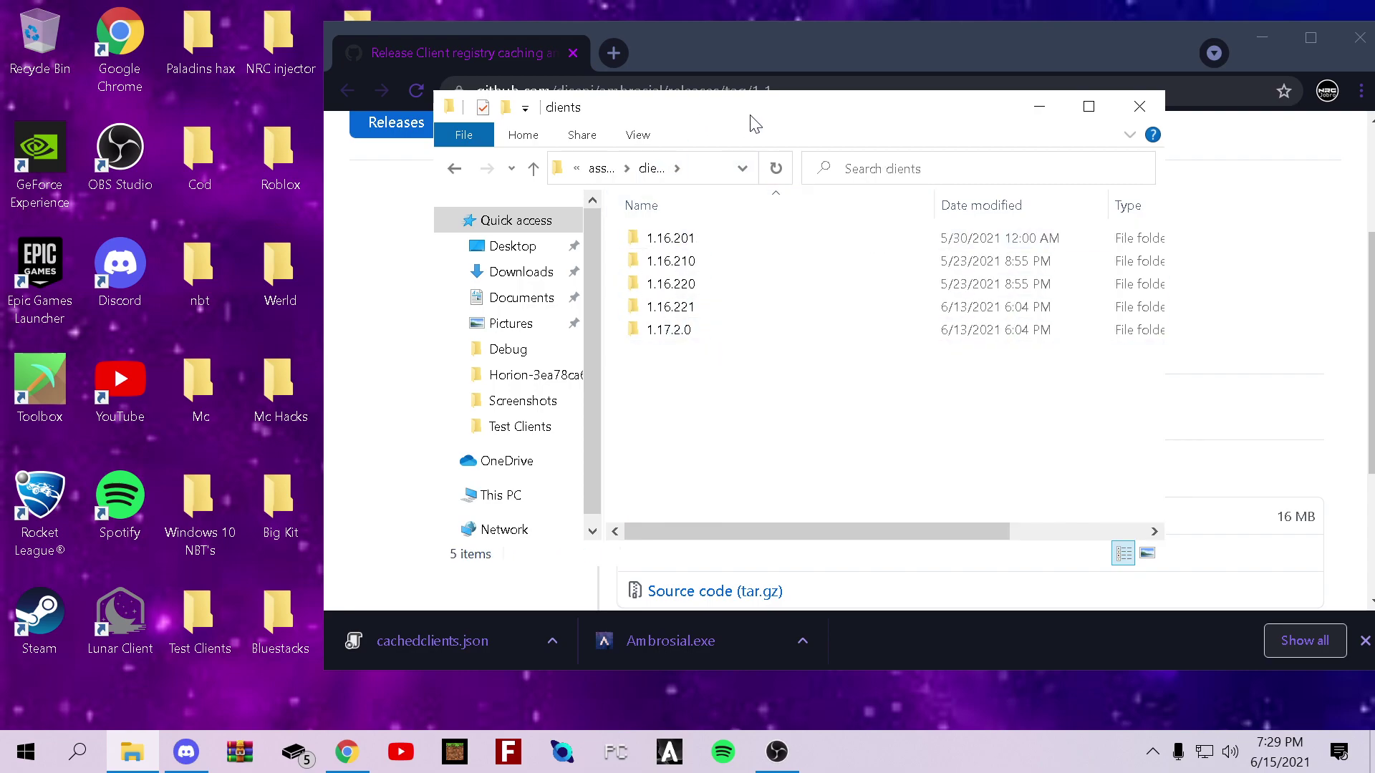
pyautogui.moveTo(752, 124); pyautogui.dragTo(617, 85)
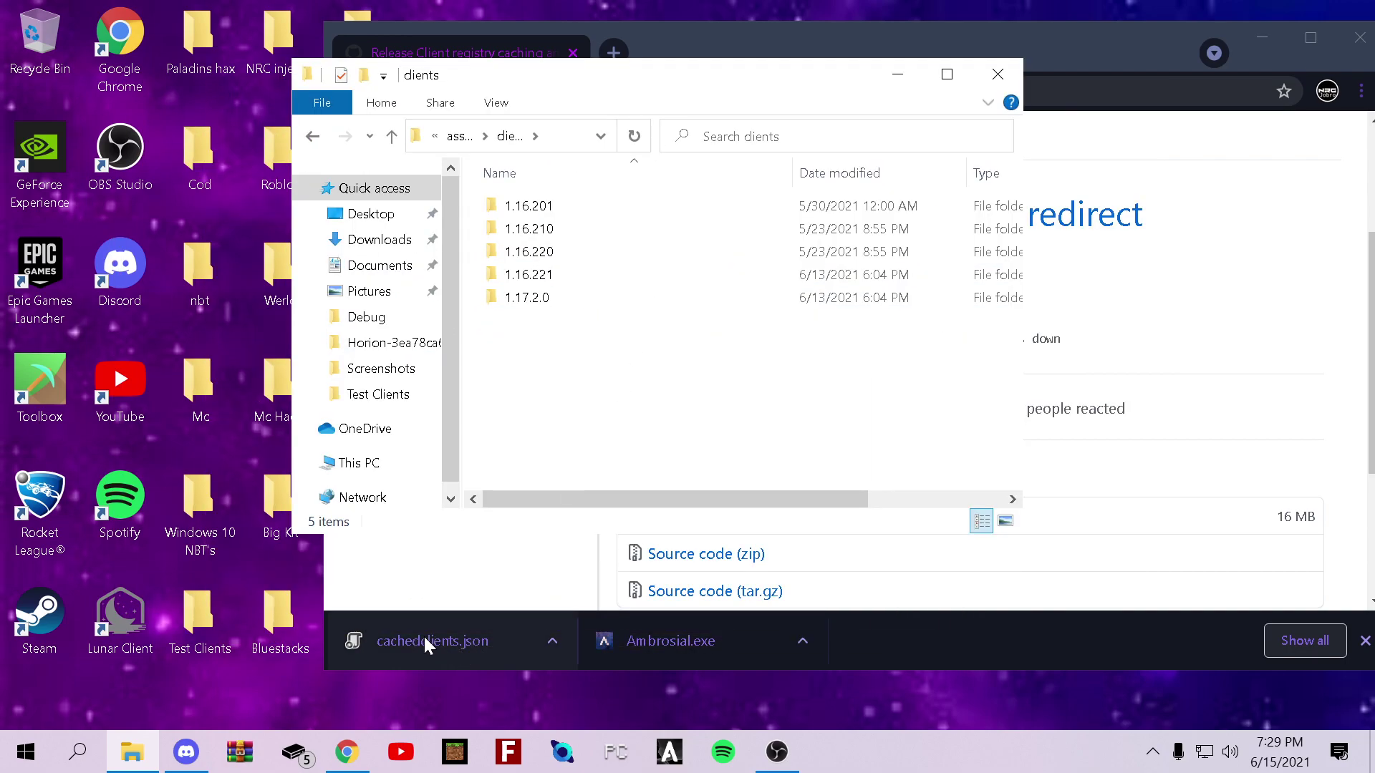
pyautogui.moveTo(425, 638); pyautogui.dragTo(573, 369)
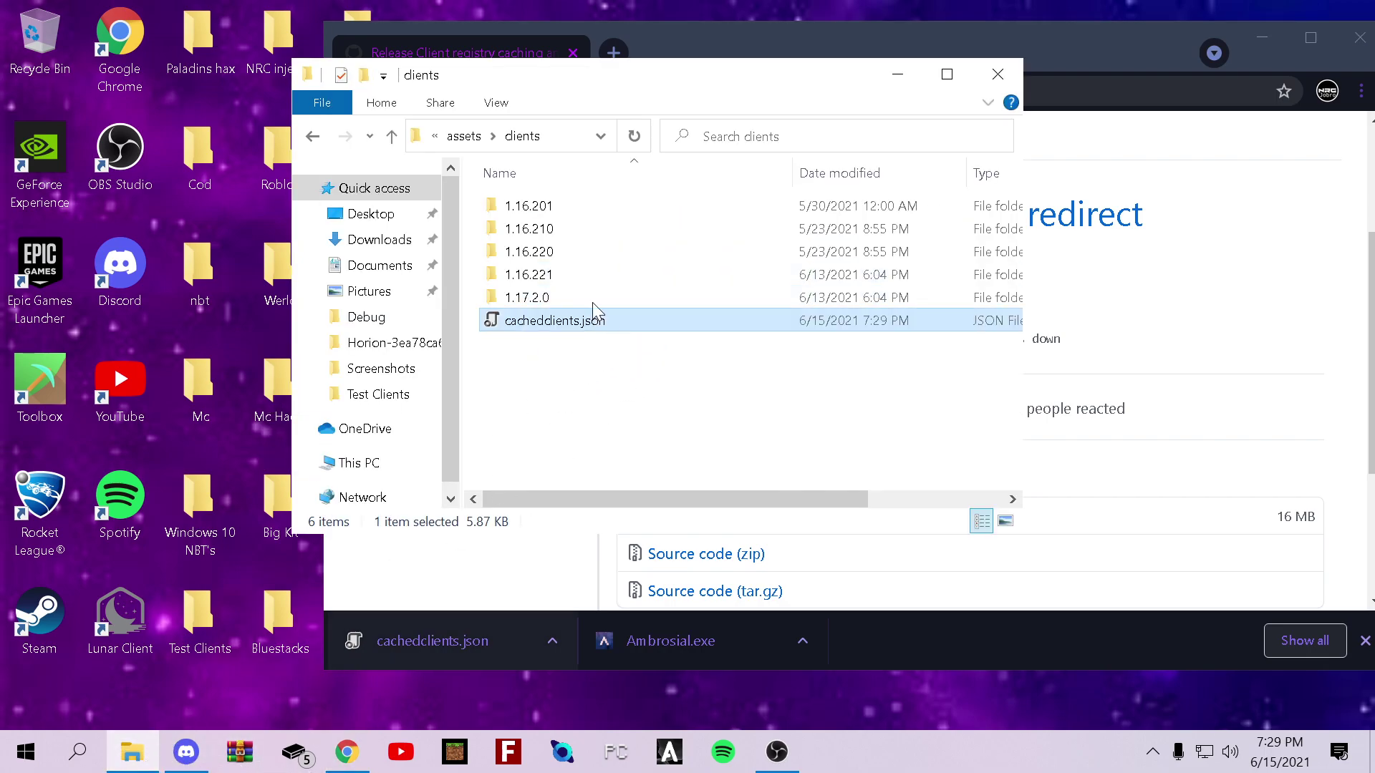
# - Open Ambrosial.exe from Chrome's downloads and get past the SmartScreen warning
pyautogui.click(998, 81)
pyautogui.moveTo(961, 59); pyautogui.dragTo(759, 117)
pyautogui.click(610, 698)
pyautogui.click(644, 571)
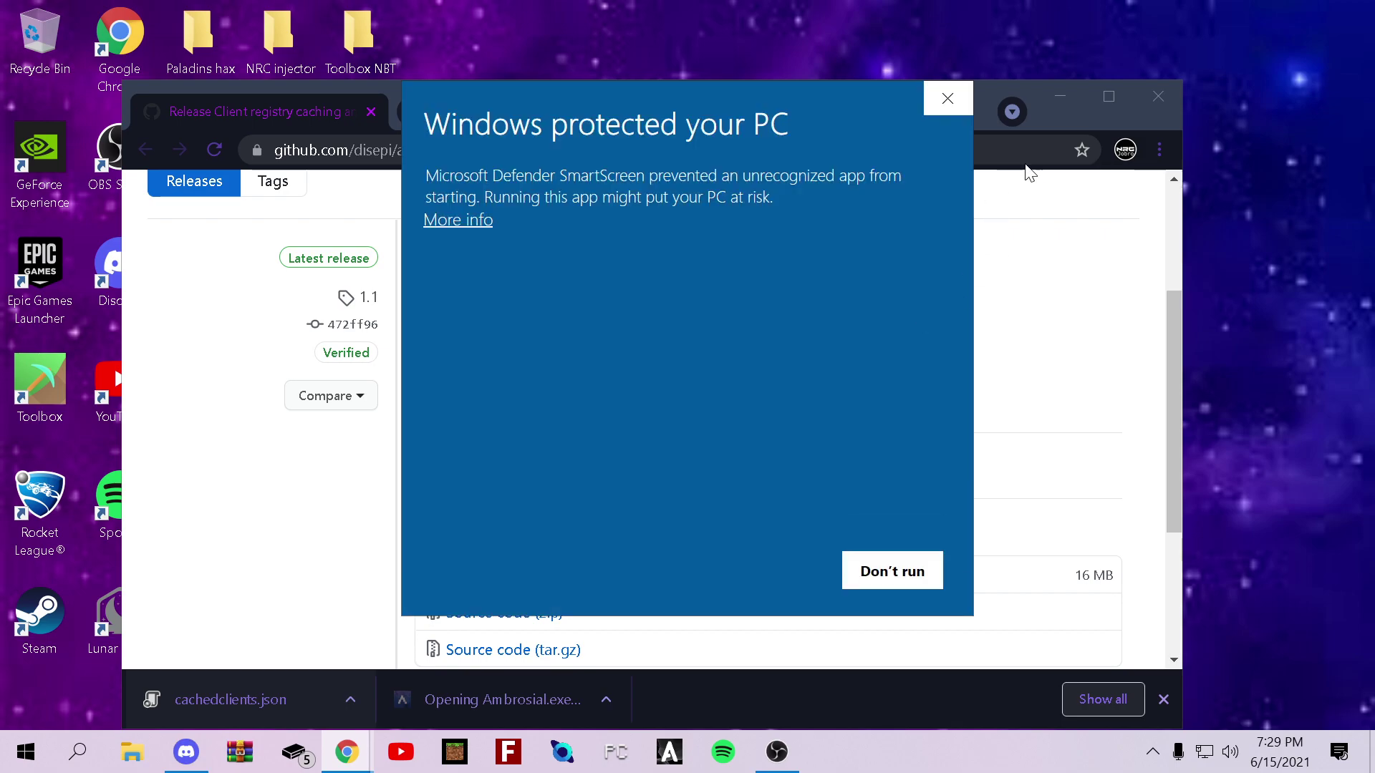
pyautogui.click(480, 223)
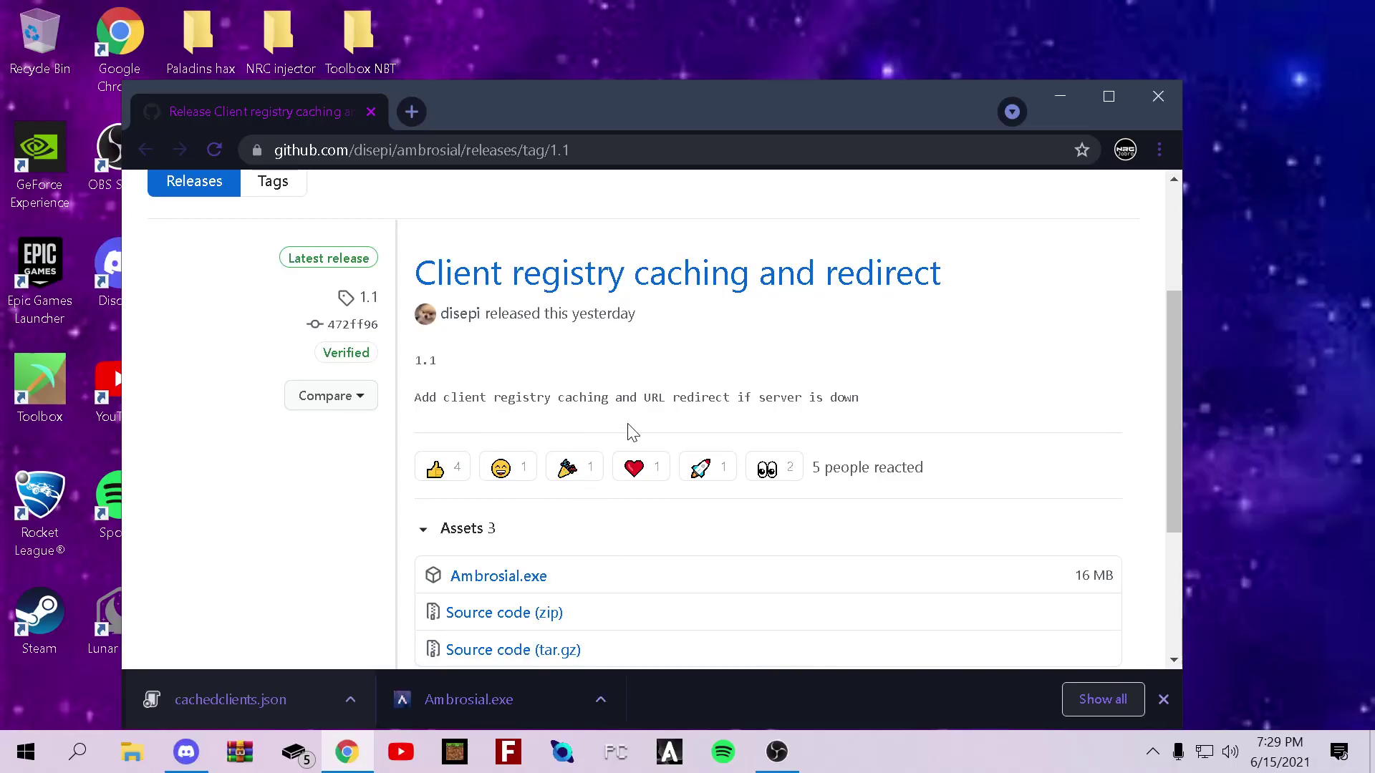
# - Minimize Chrome and let Minecraft load until the client-cache error appears
pyautogui.click(1061, 96)
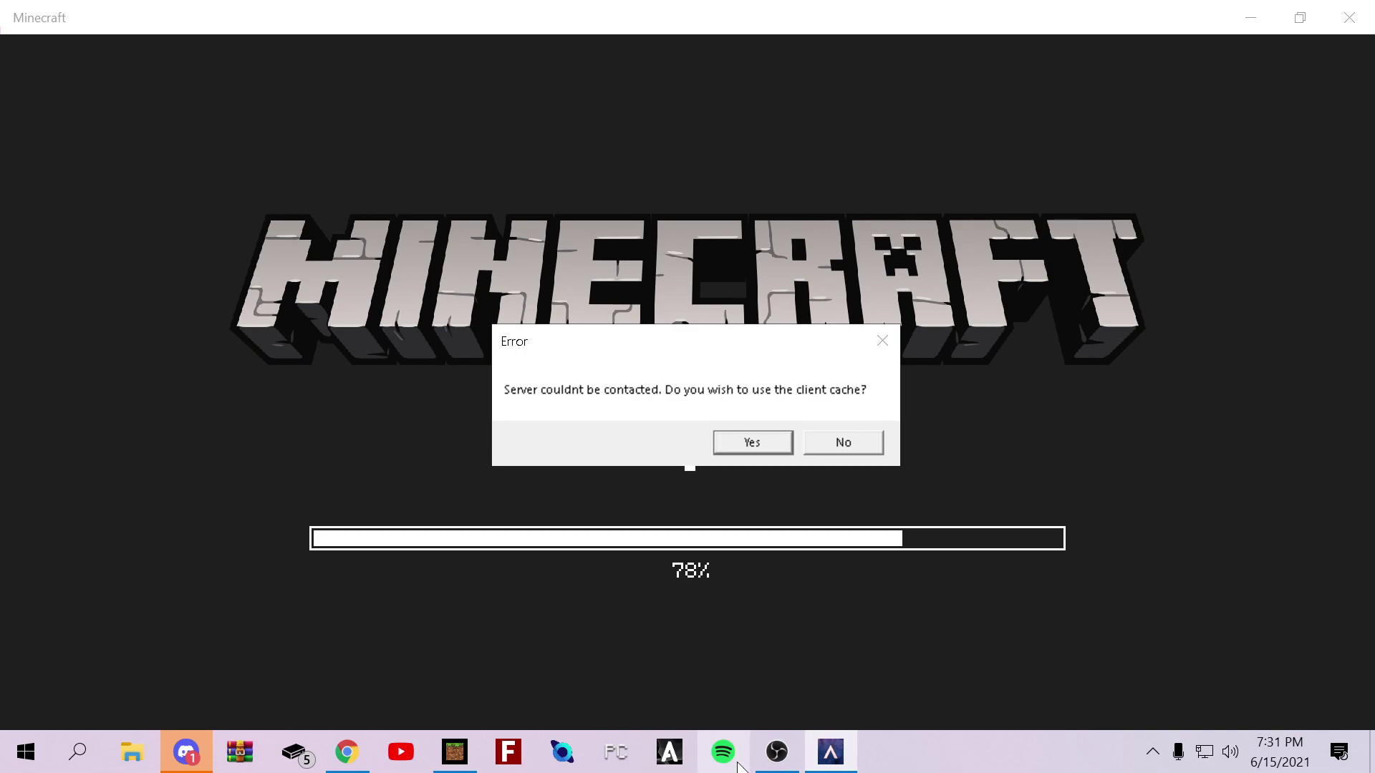
# - Answer Yes to the 'Server couldnt be contacted' error to use the client cache
pyautogui.moveTo(823, 765)
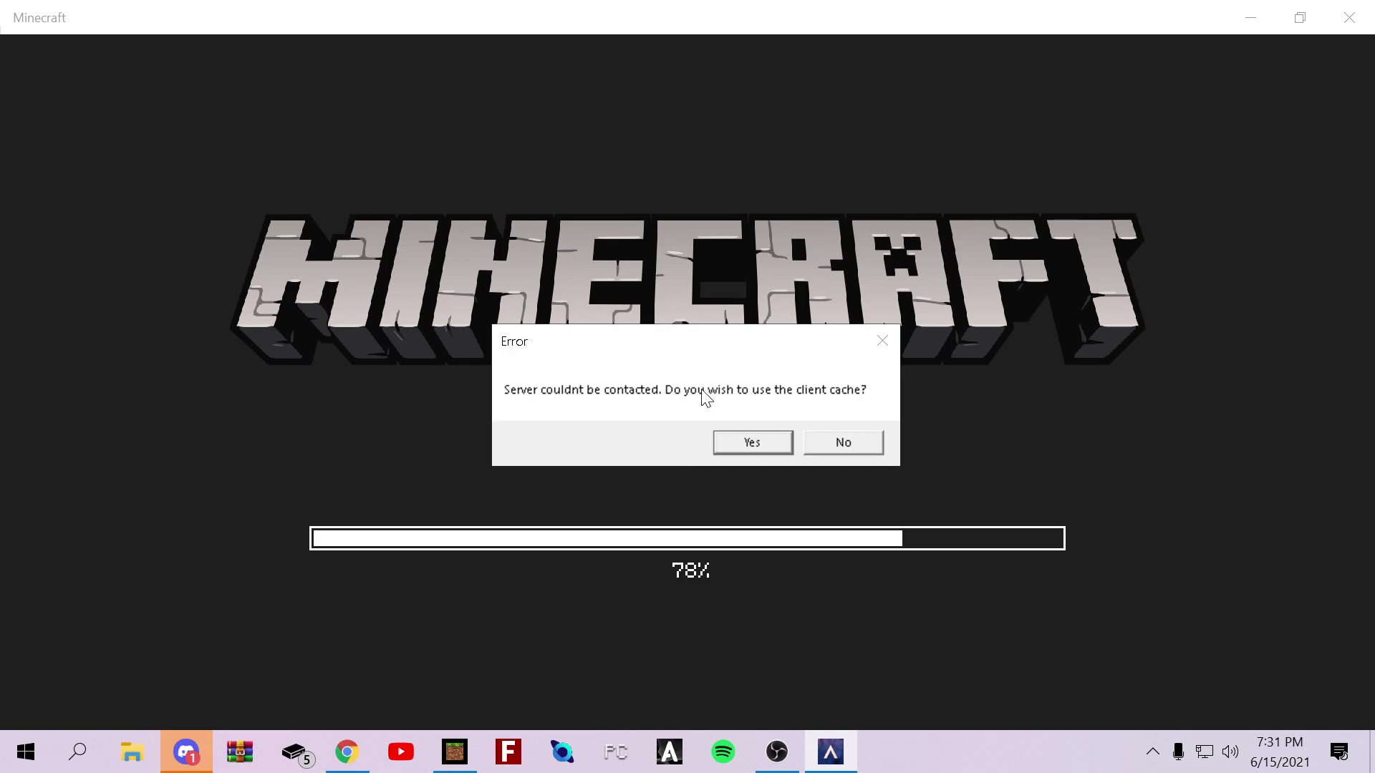
pyautogui.click(751, 438)
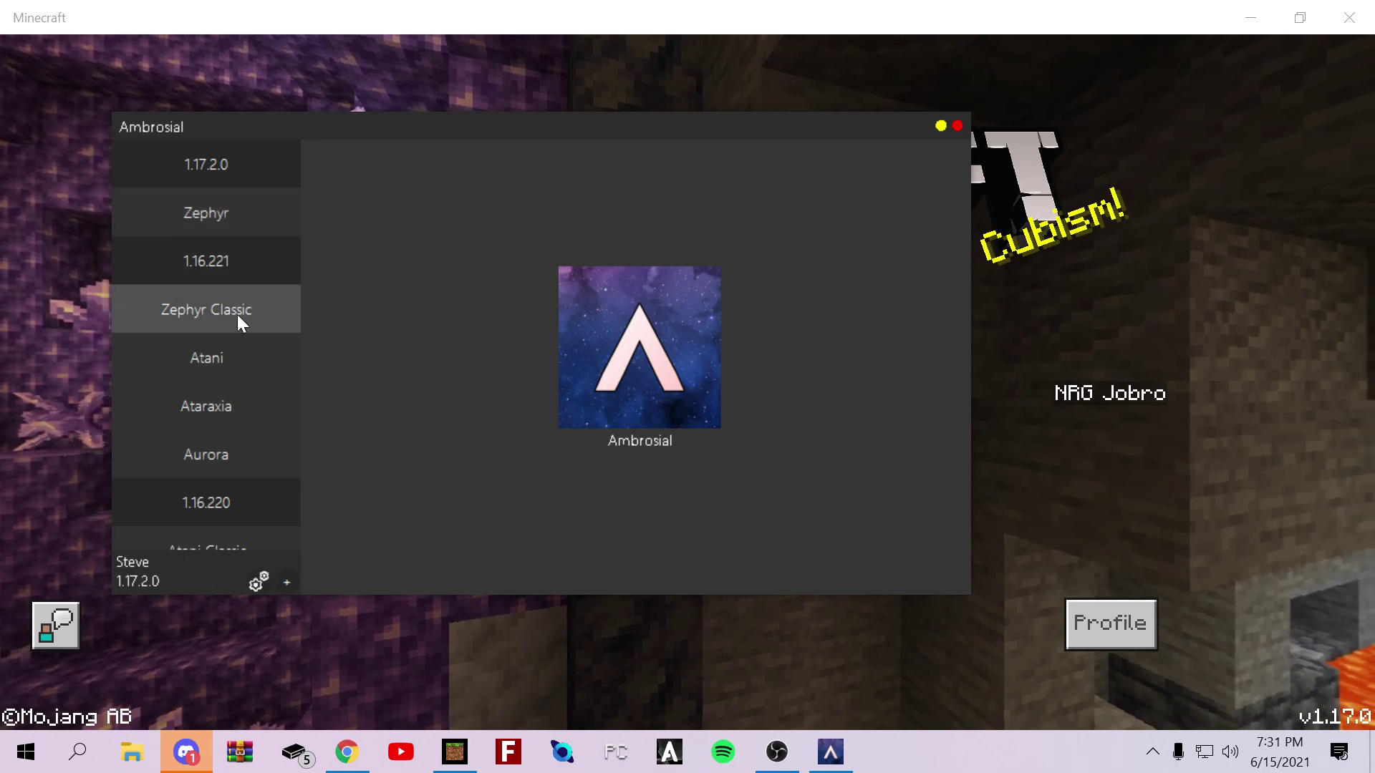
# - Select Zephyr in Ambrosial's client list to inject version 1.17.2.0
pyautogui.scroll(-3, 233, 322)
pyautogui.scroll(3, 222, 337)
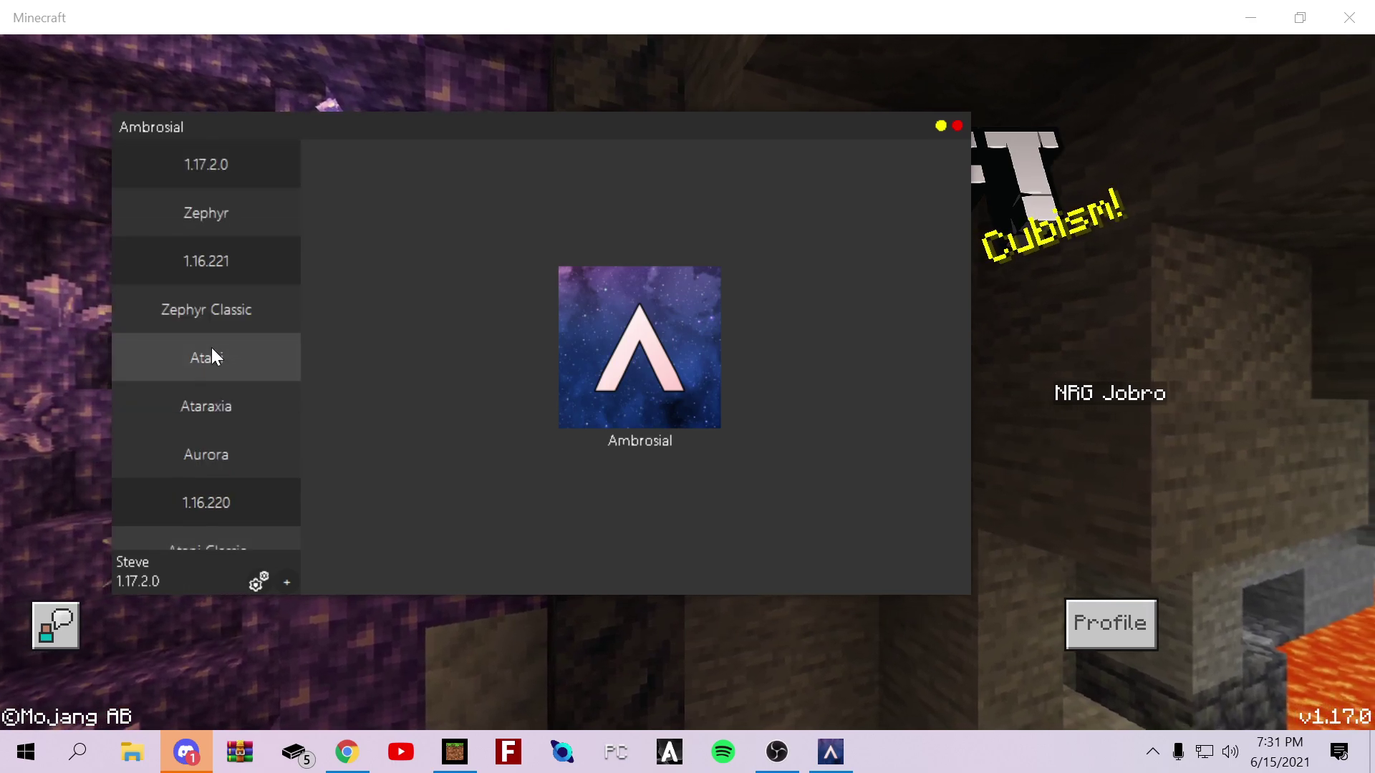
pyautogui.click(179, 215)
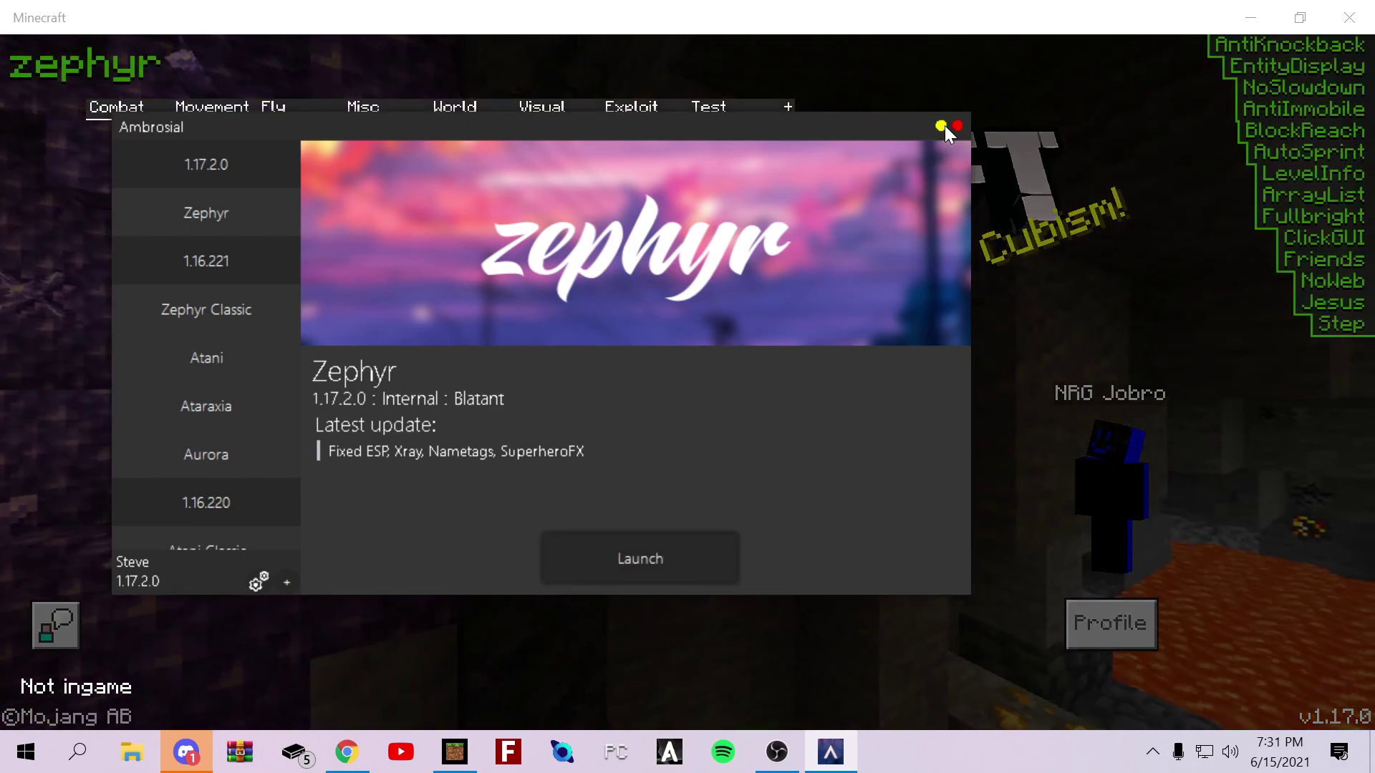
# - Minimize Ambrosial, open Play, check the Friends tab, and return to the Worlds list
pyautogui.click(944, 126)
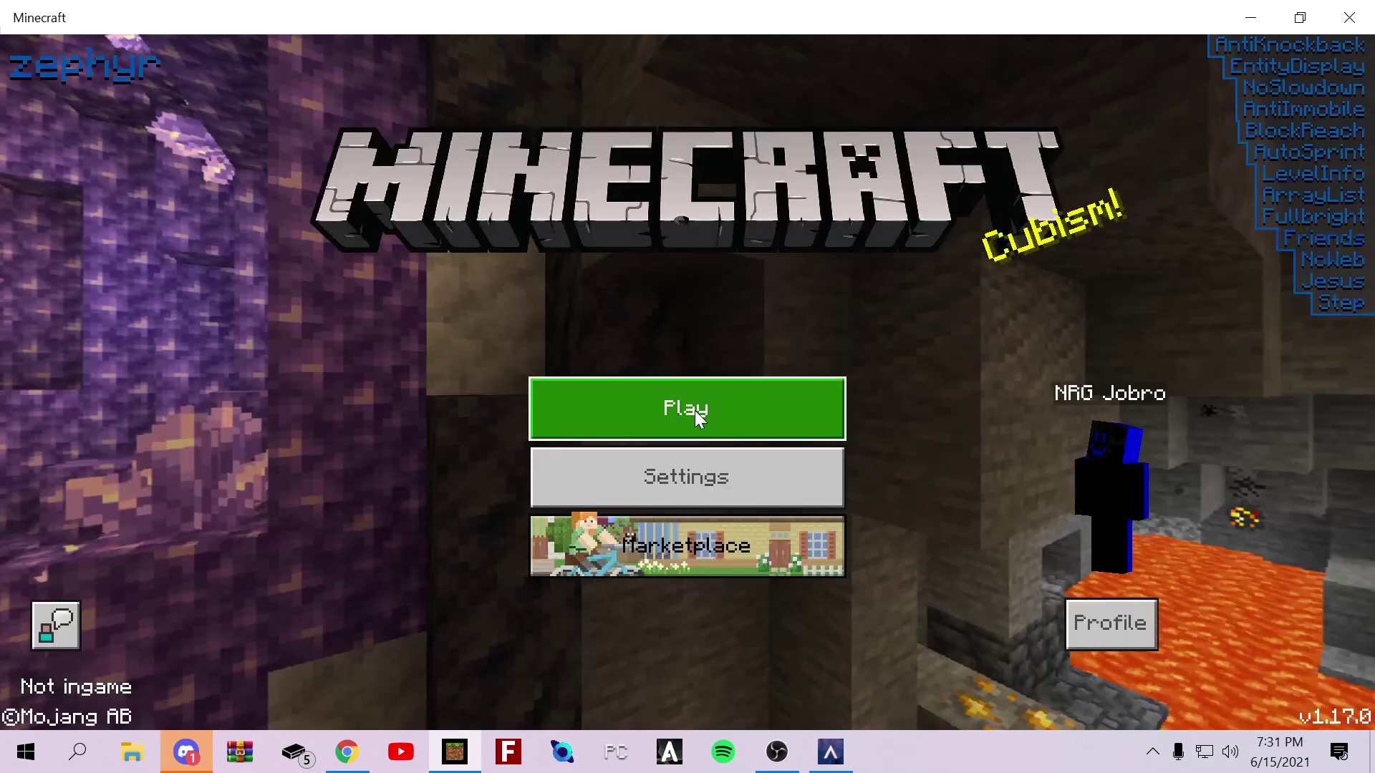
pyautogui.click(695, 411)
pyautogui.click(669, 116)
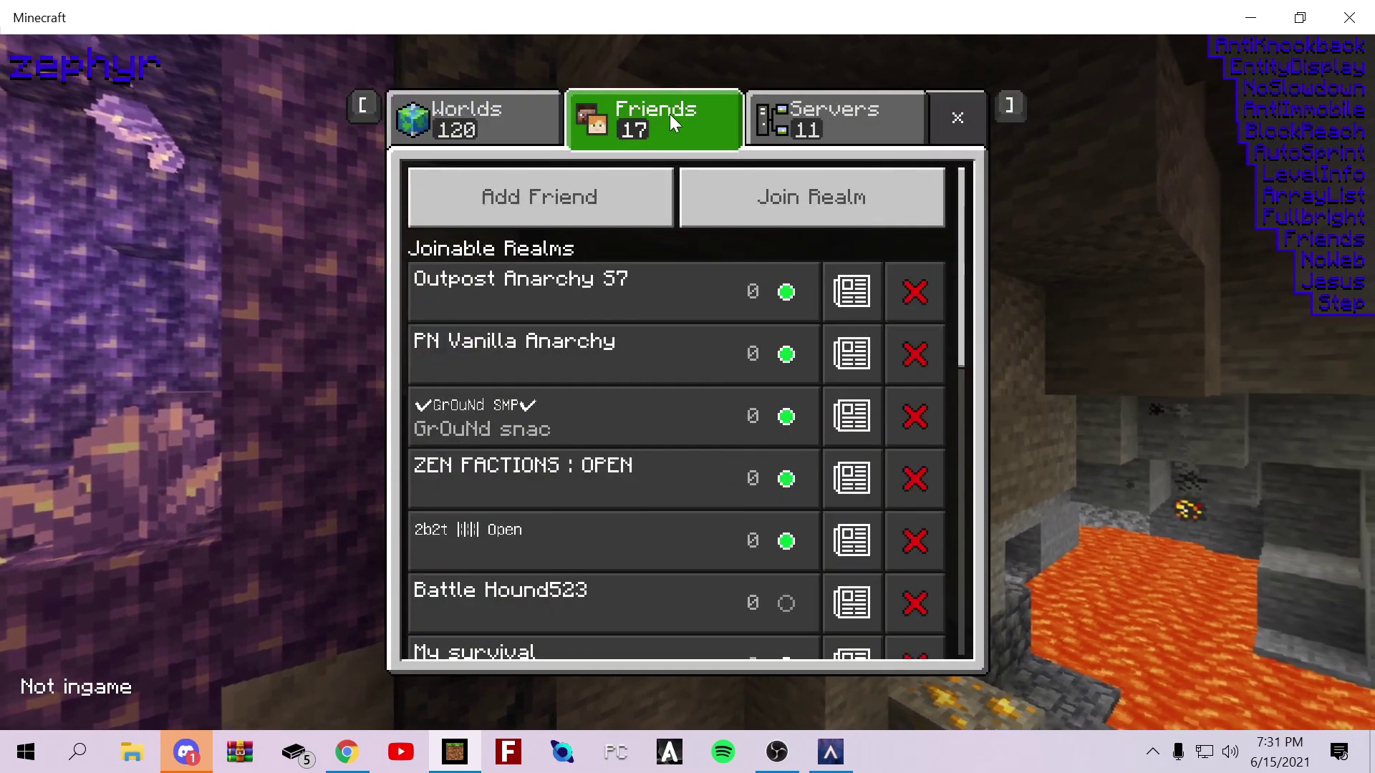
pyautogui.scroll(-5, 789, 305)
pyautogui.scroll(2, 784, 300)
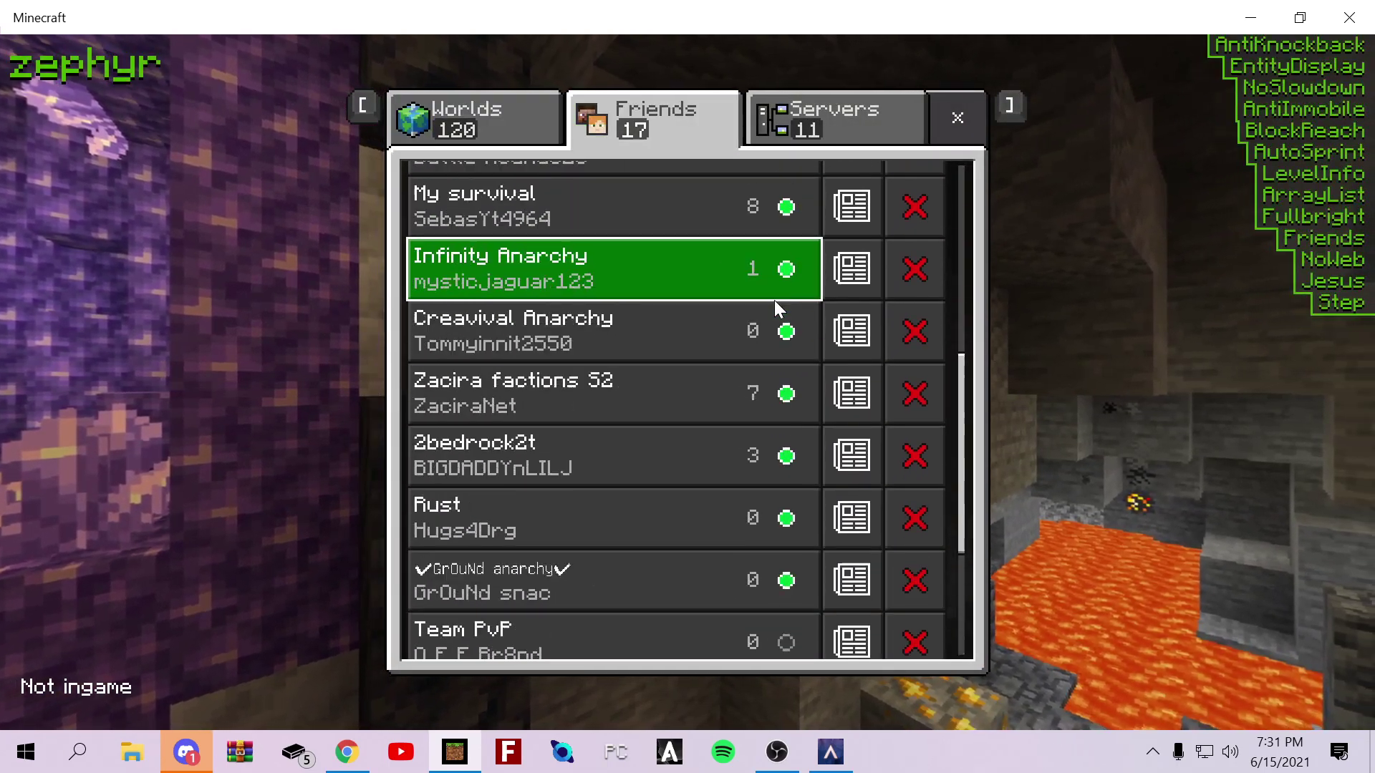
pyautogui.scroll(5, 775, 299)
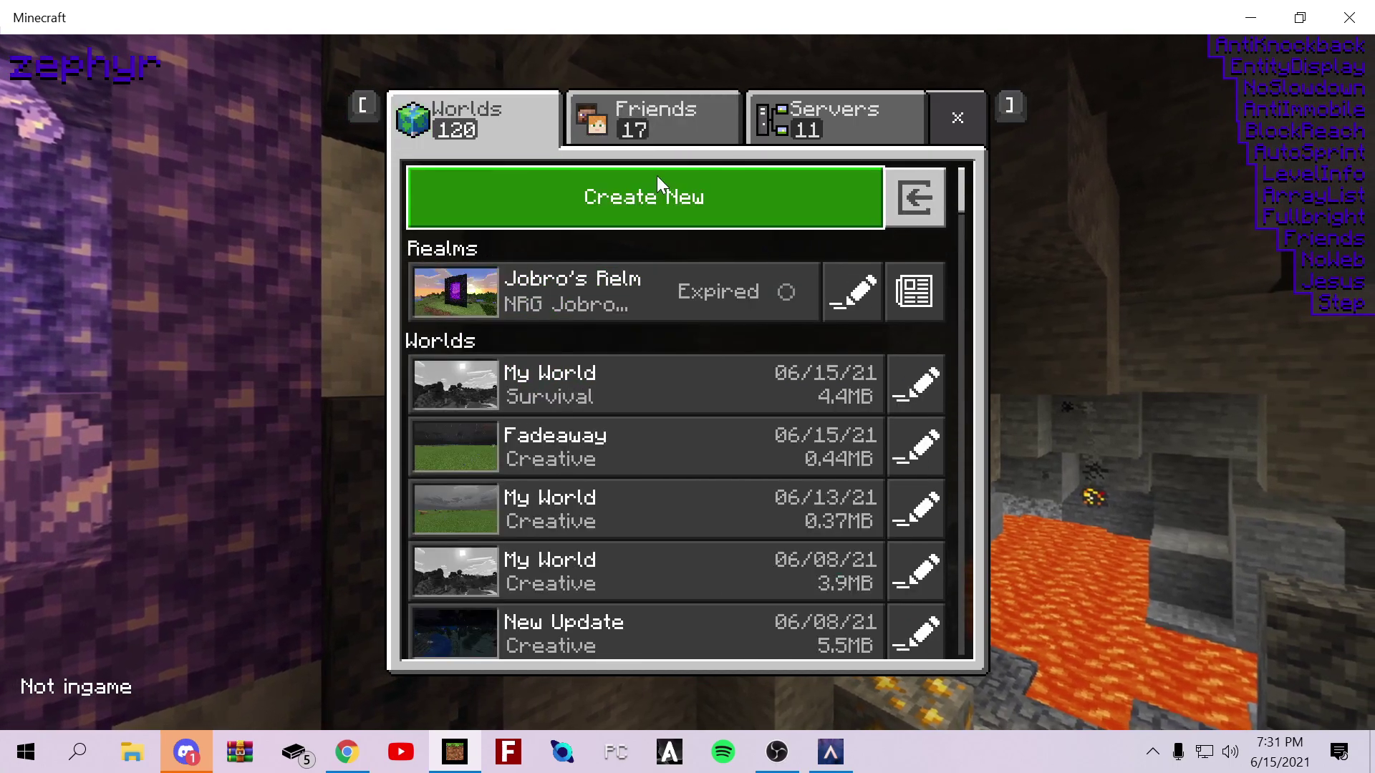